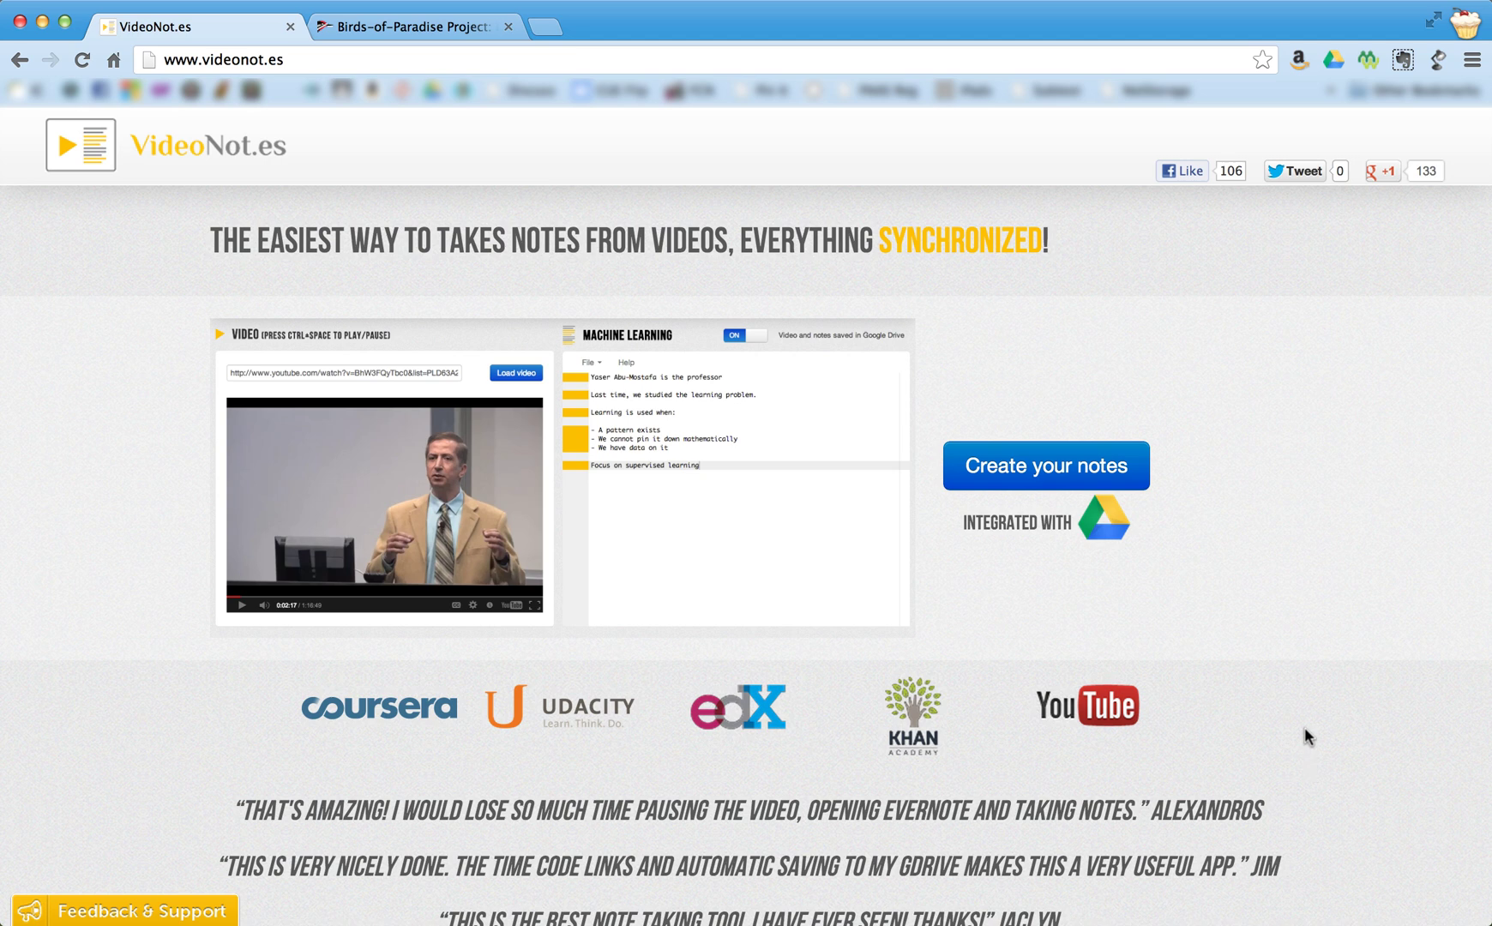
# Step: Start creating notes and choose the first listed Google account for access
pyautogui.click(1100, 485)
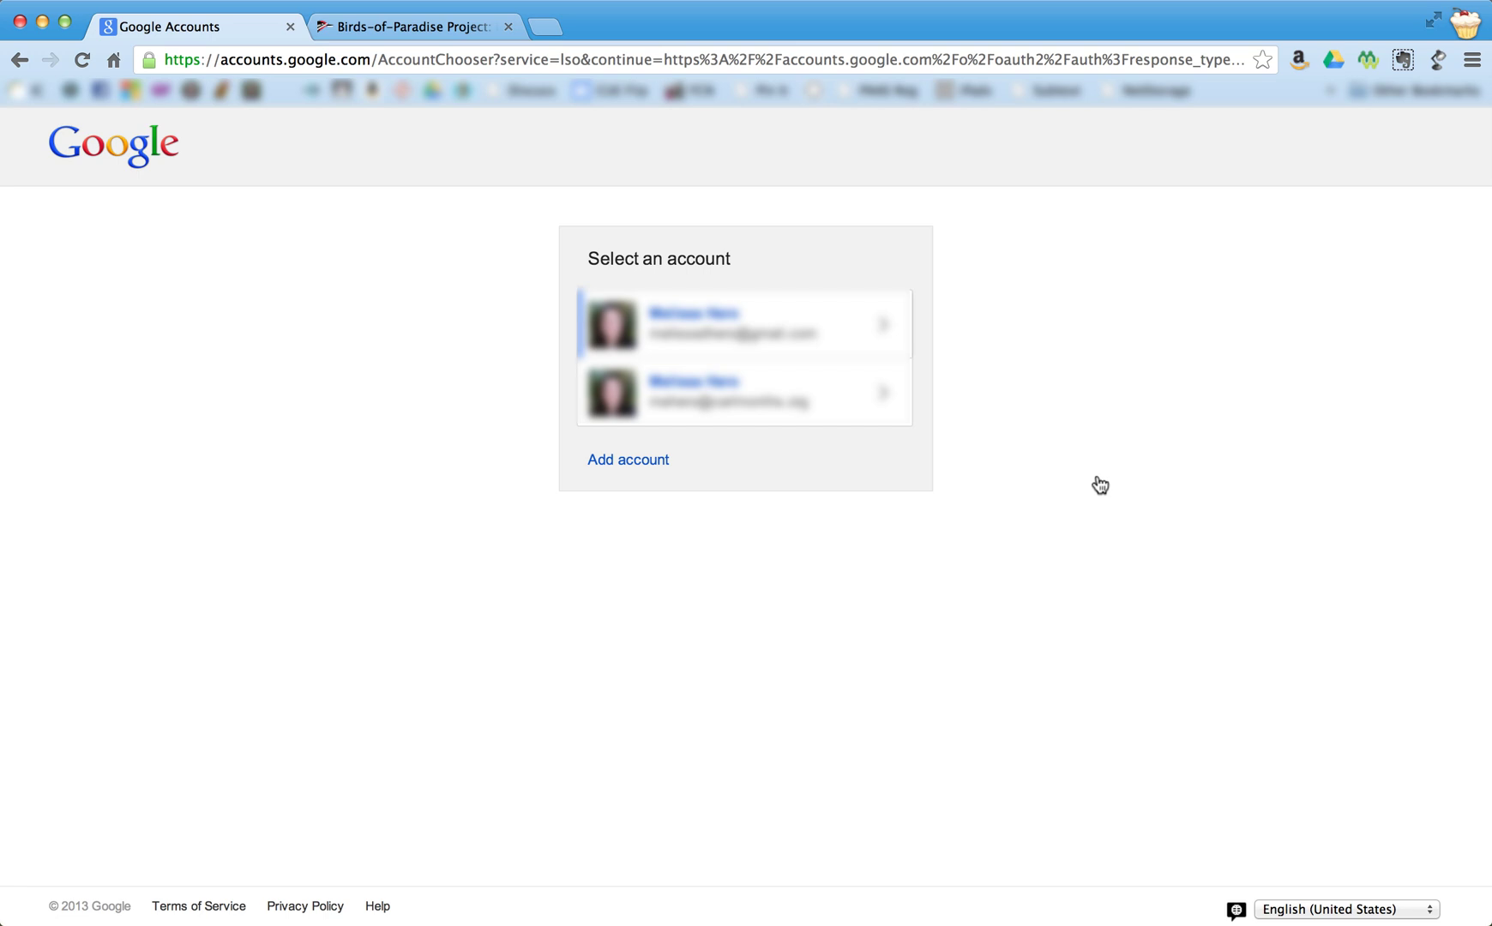
pyautogui.click(861, 339)
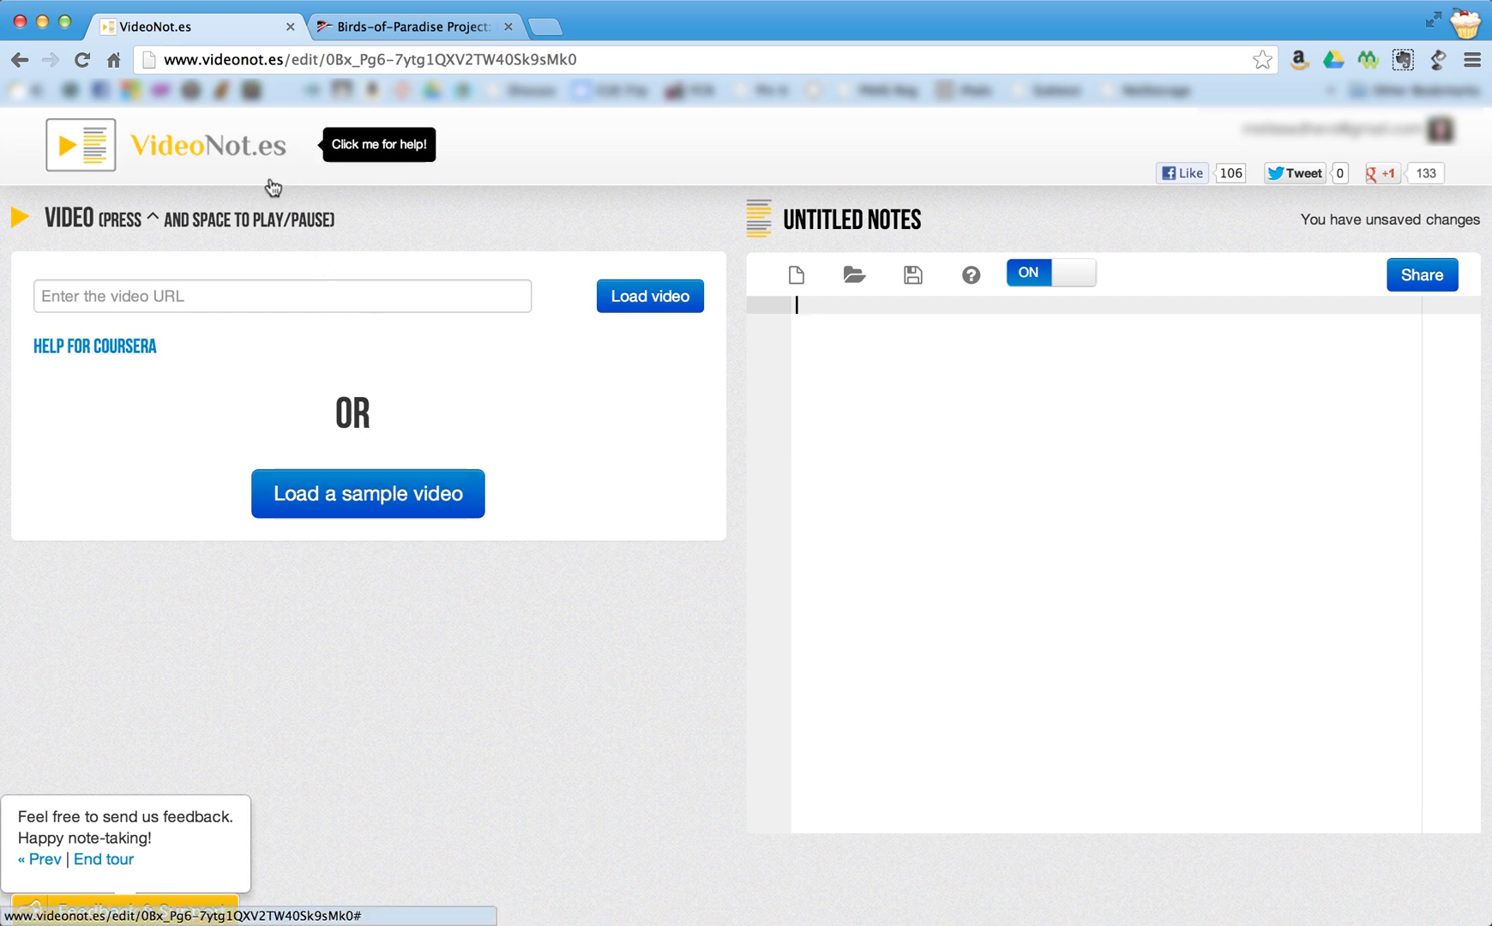
# Step: Switch to the Birds-of-Paradise Project page and copy the URL of its Natural & Sexual Selection video
pyautogui.click(398, 28)
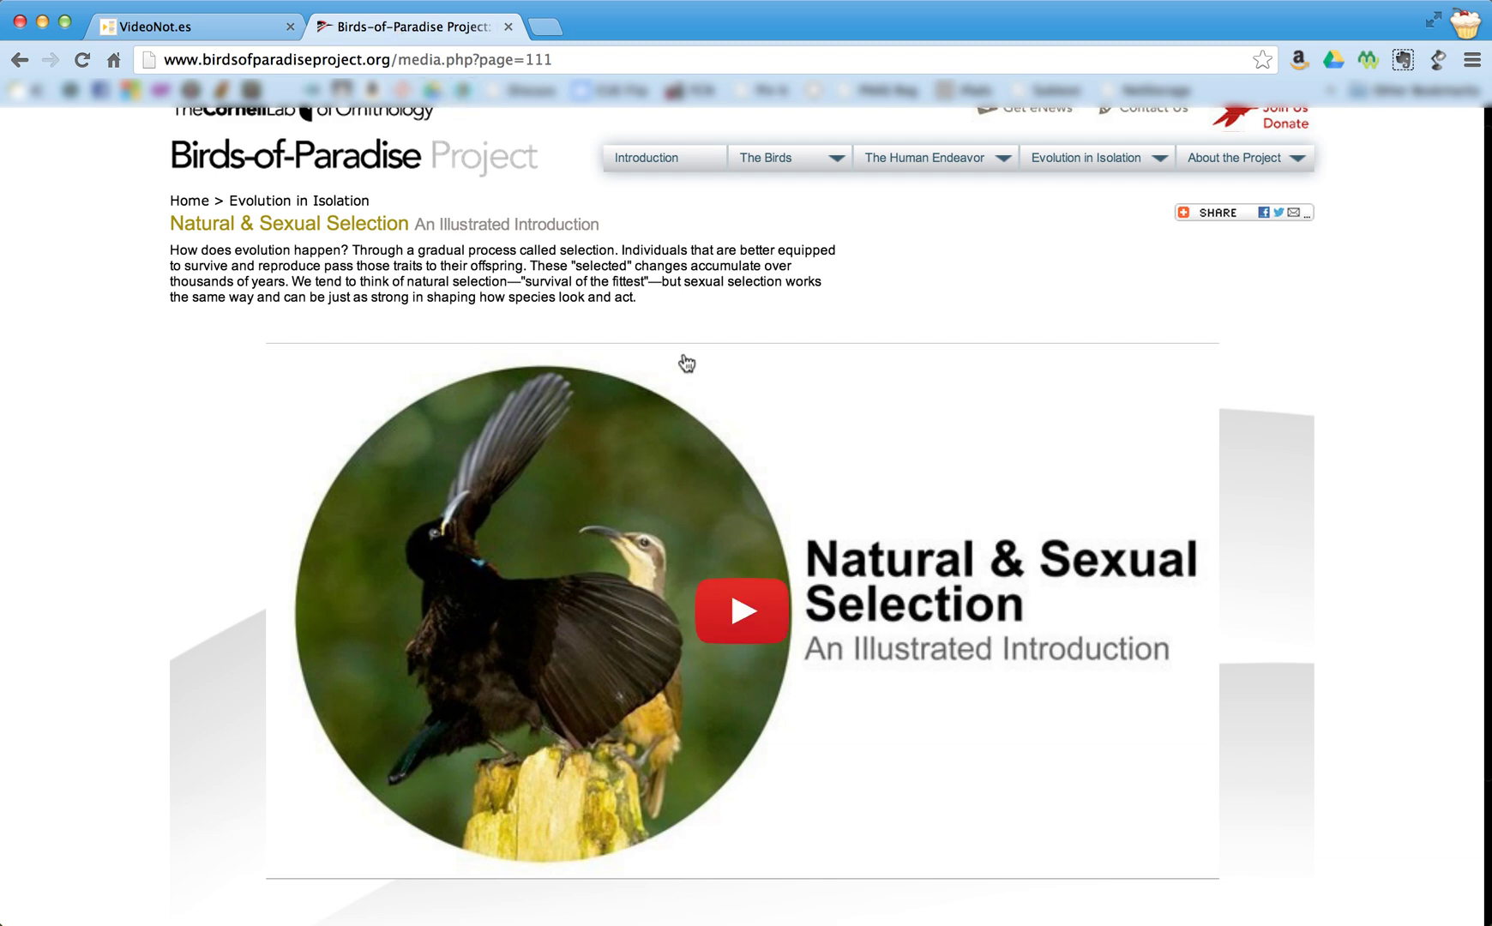
pyautogui.rightClick(793, 418)
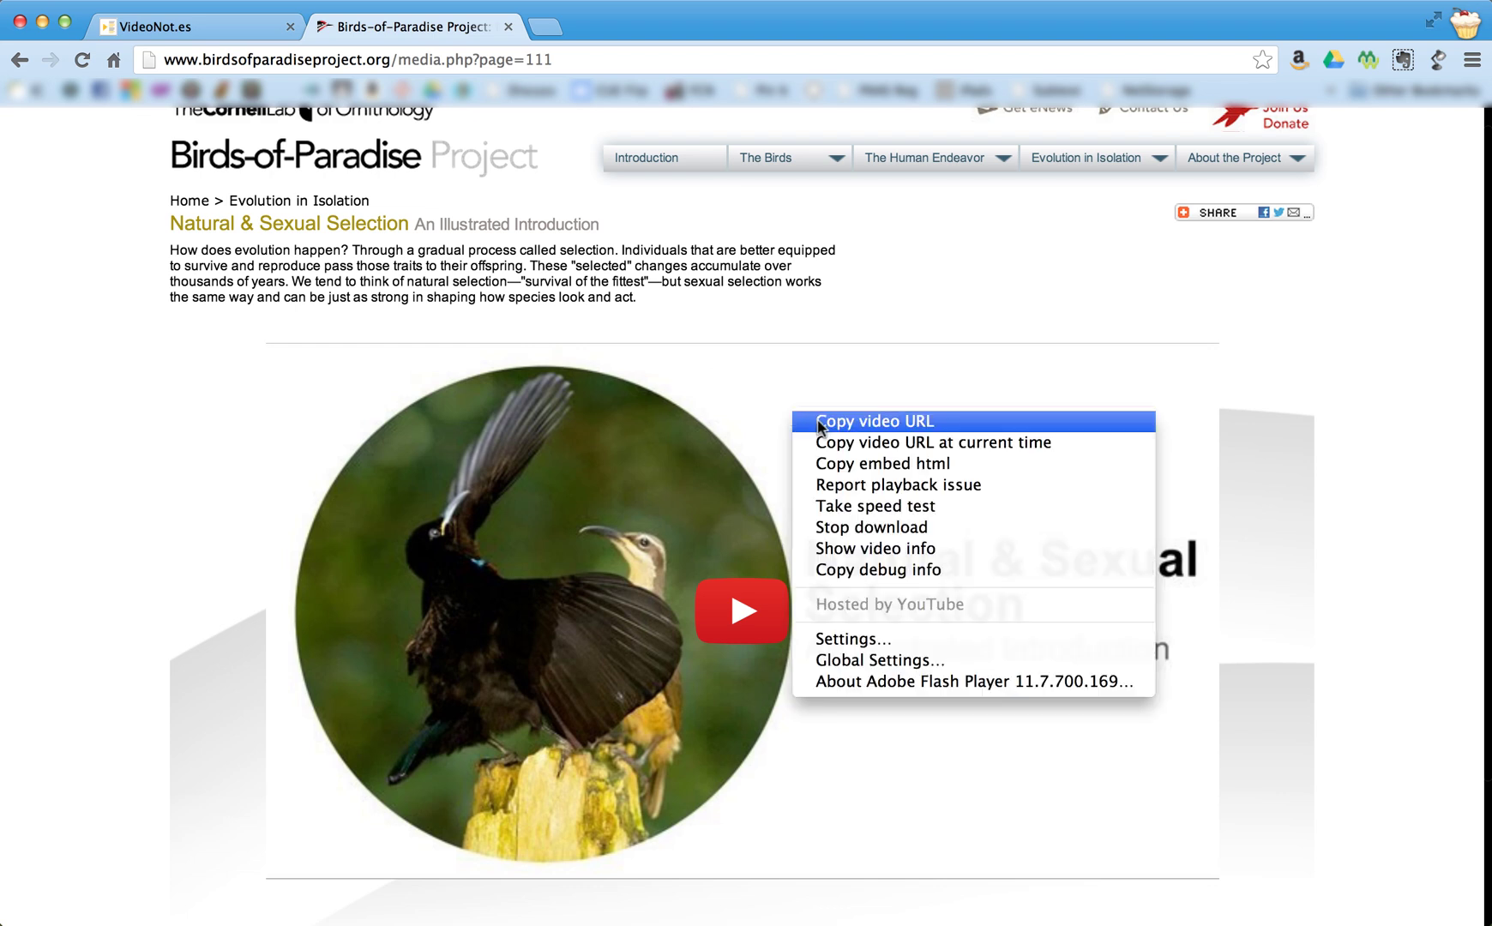
pyautogui.click(858, 427)
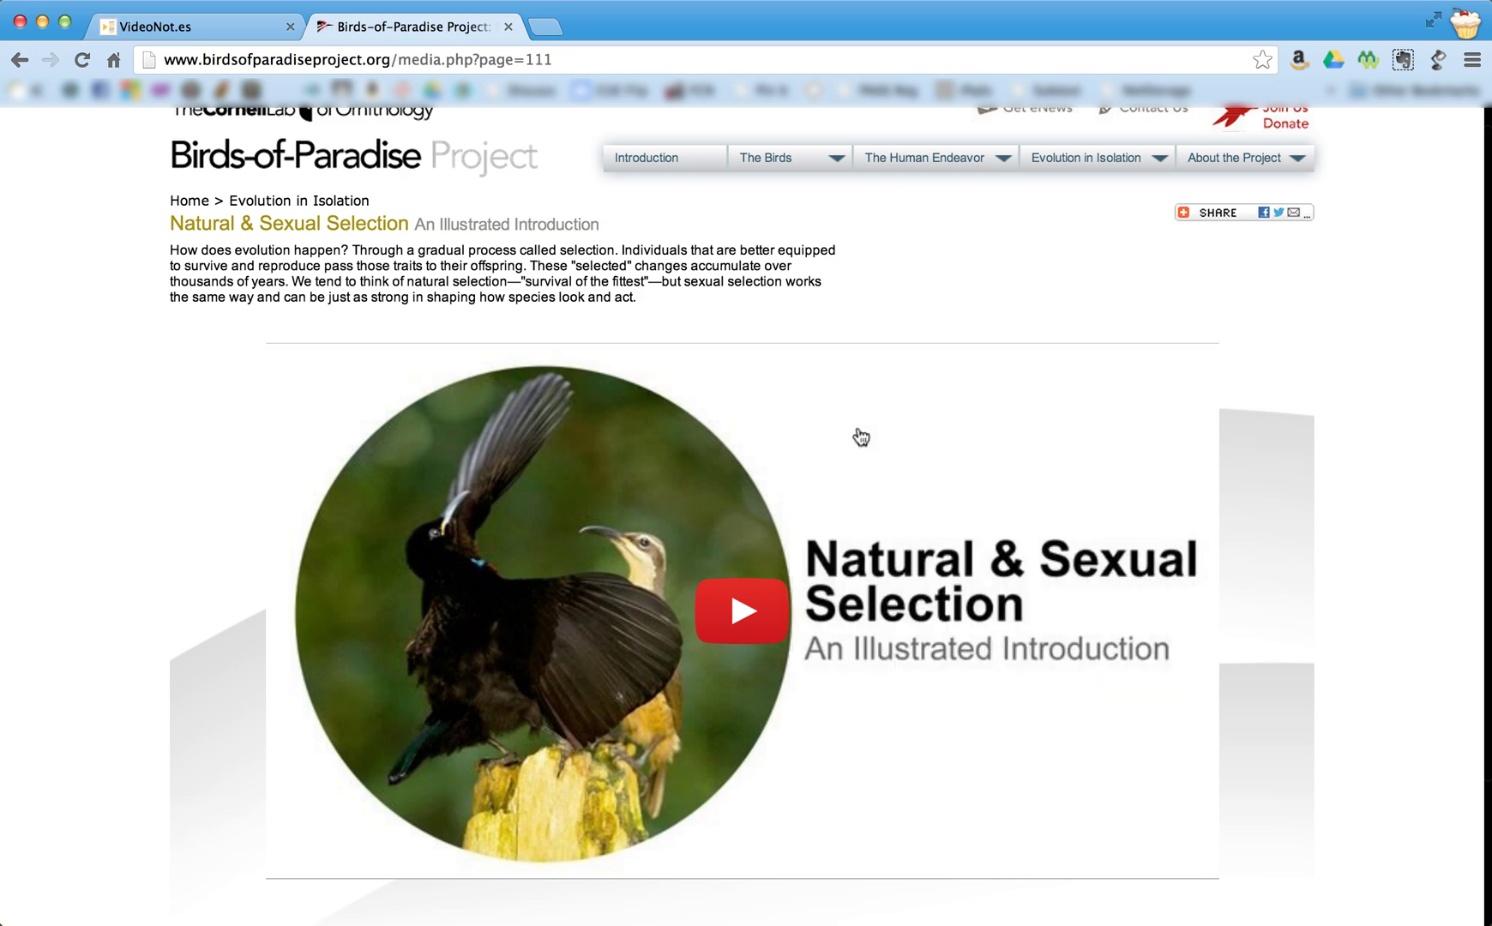
# Step: Return to the VideoNot.es page, paste the copied YouTube link as the video URL and load the video
pyautogui.click(227, 28)
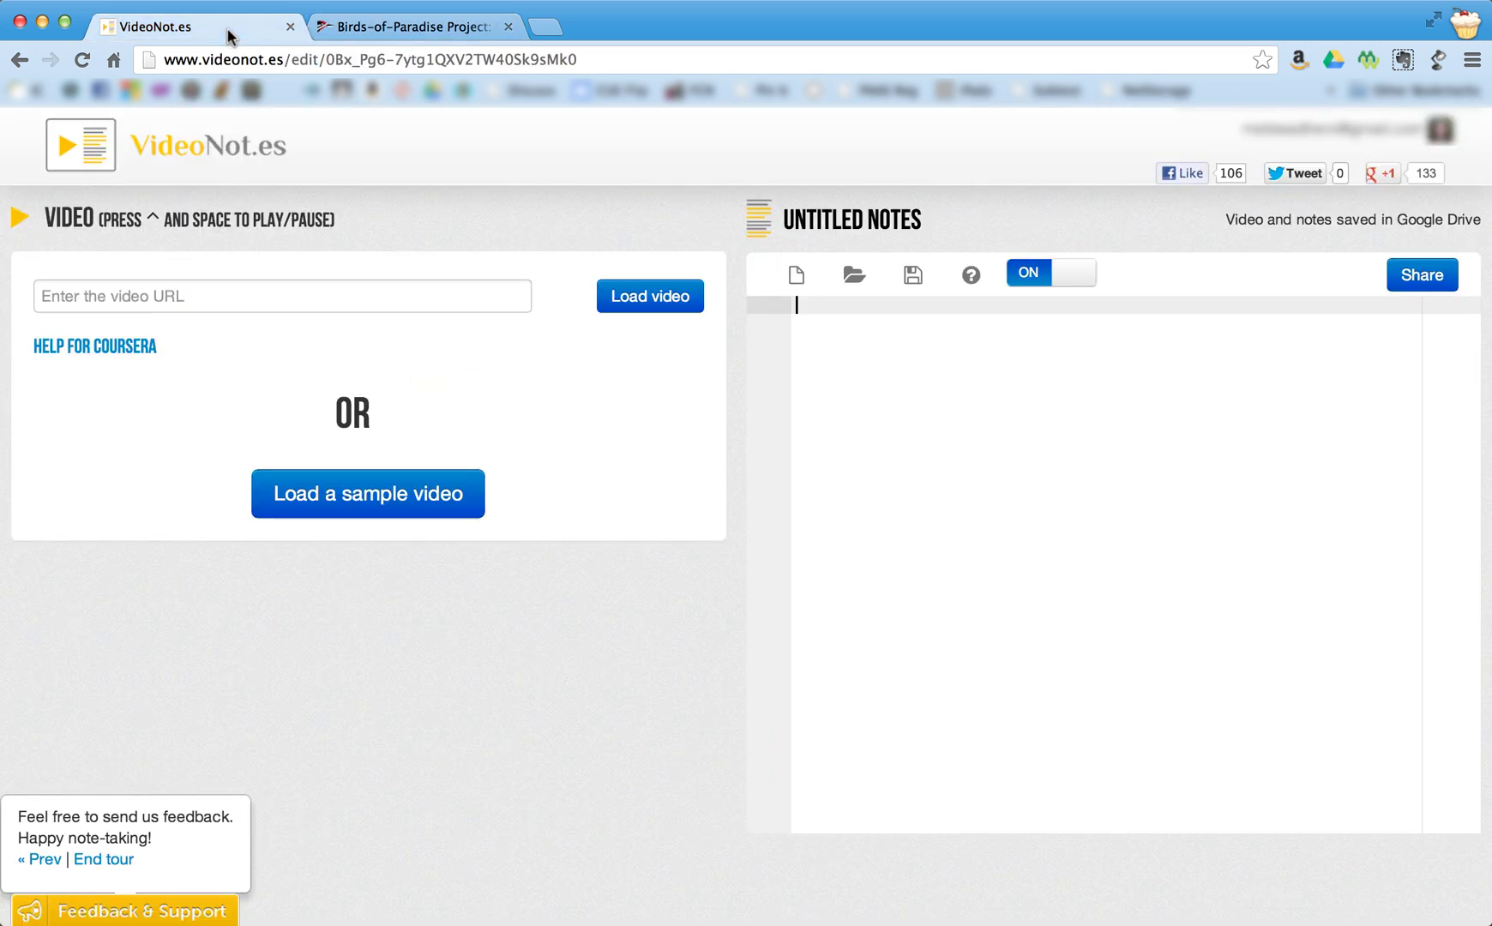
pyautogui.rightClick(170, 304)
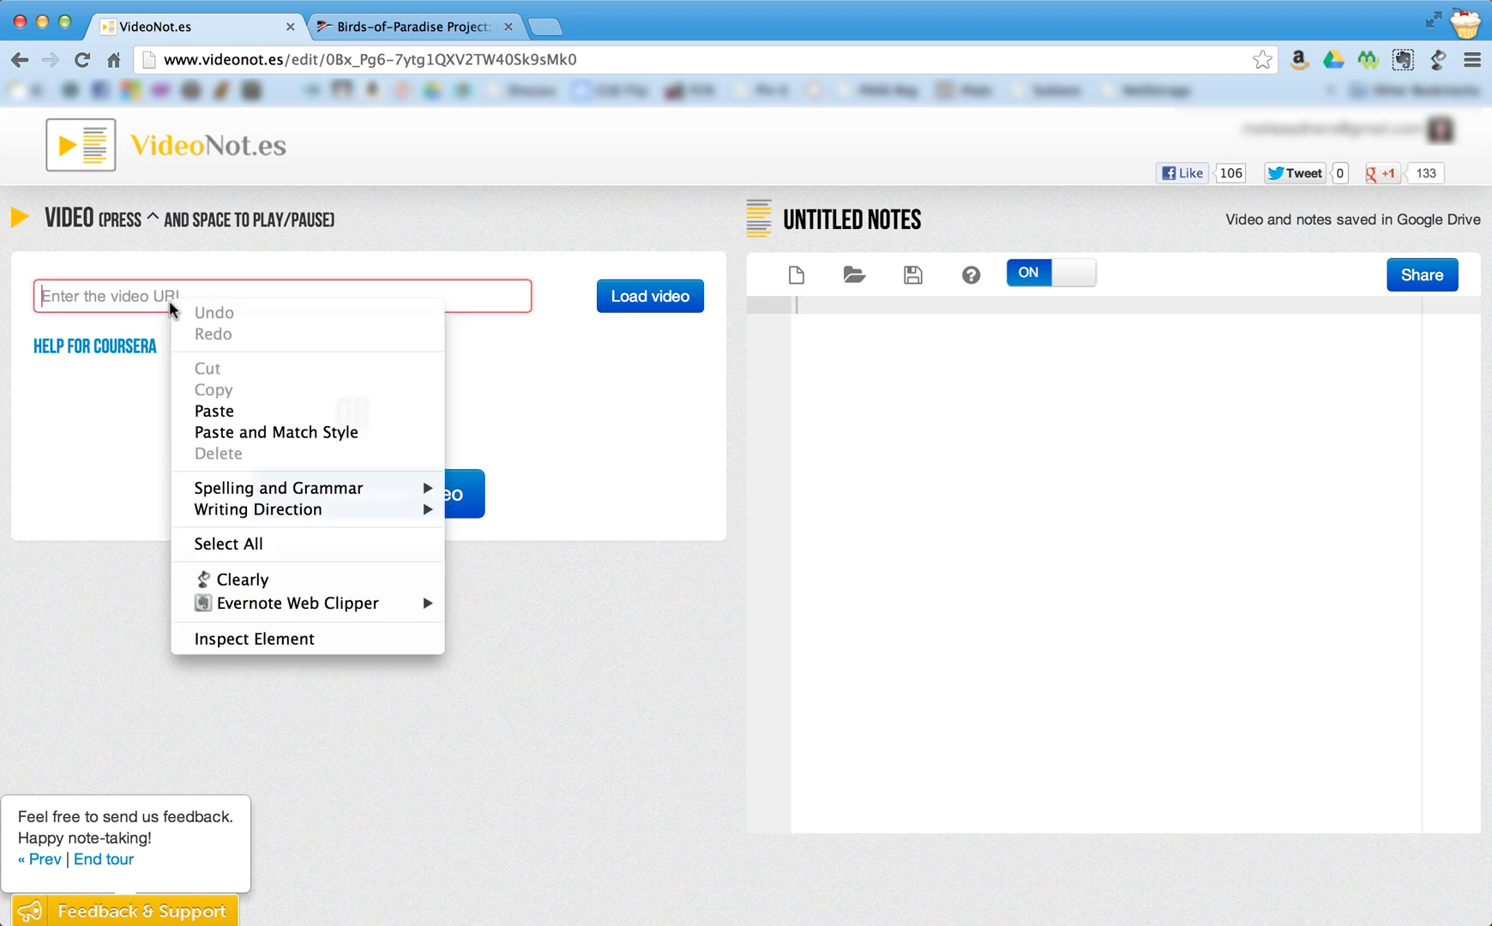
pyautogui.click(239, 410)
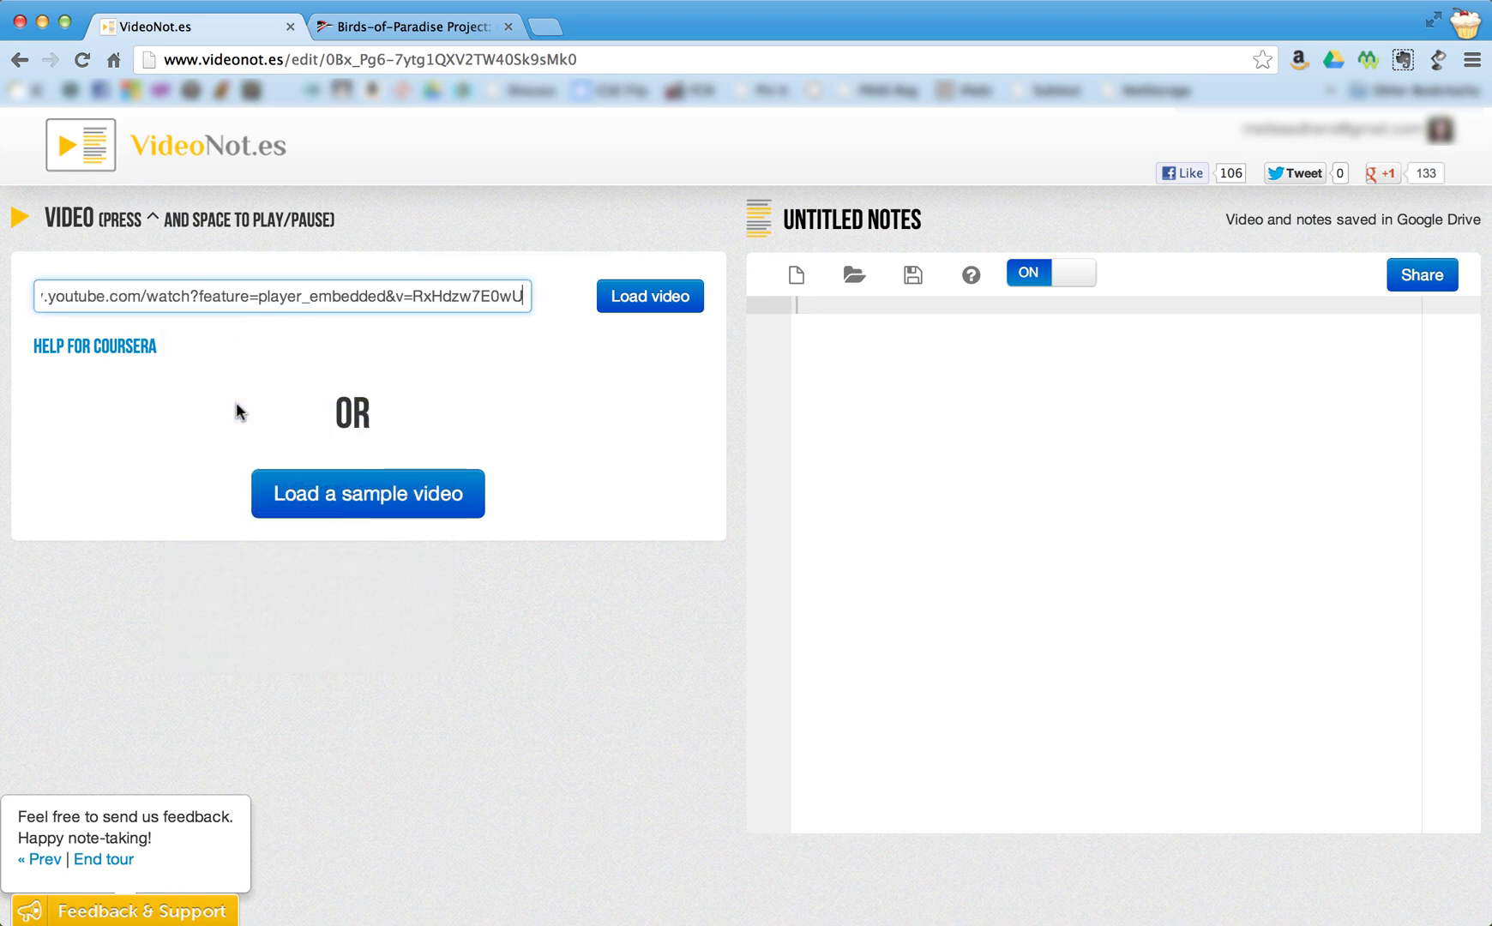
pyautogui.click(648, 307)
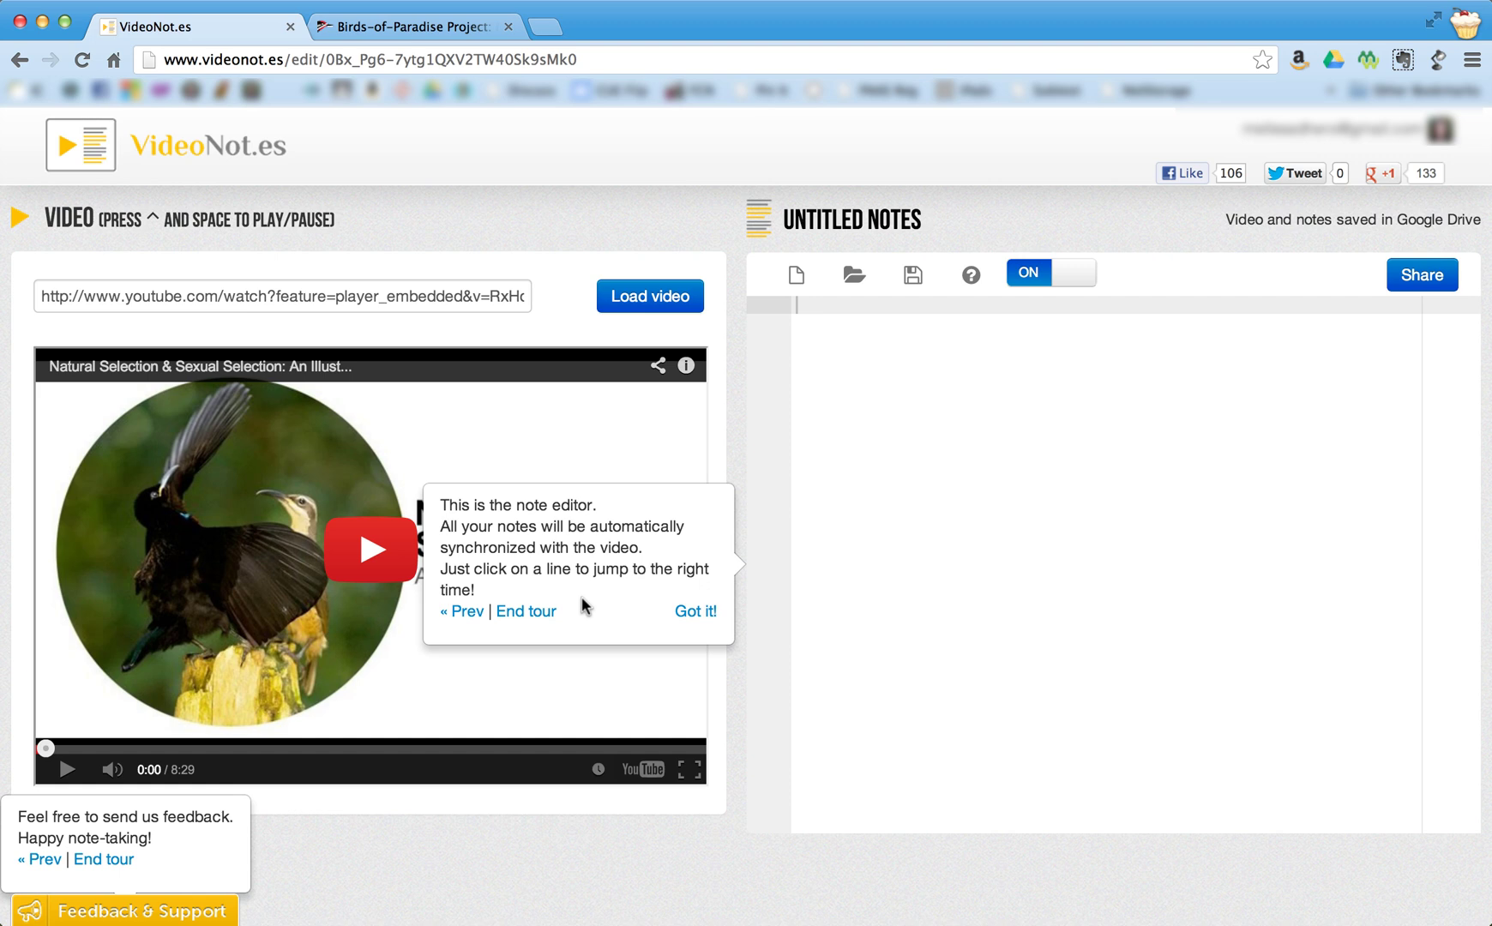
# Step: Rename the untitled notes file as "Natural & Sexual Selection" and end the guided tour
pyautogui.click(694, 611)
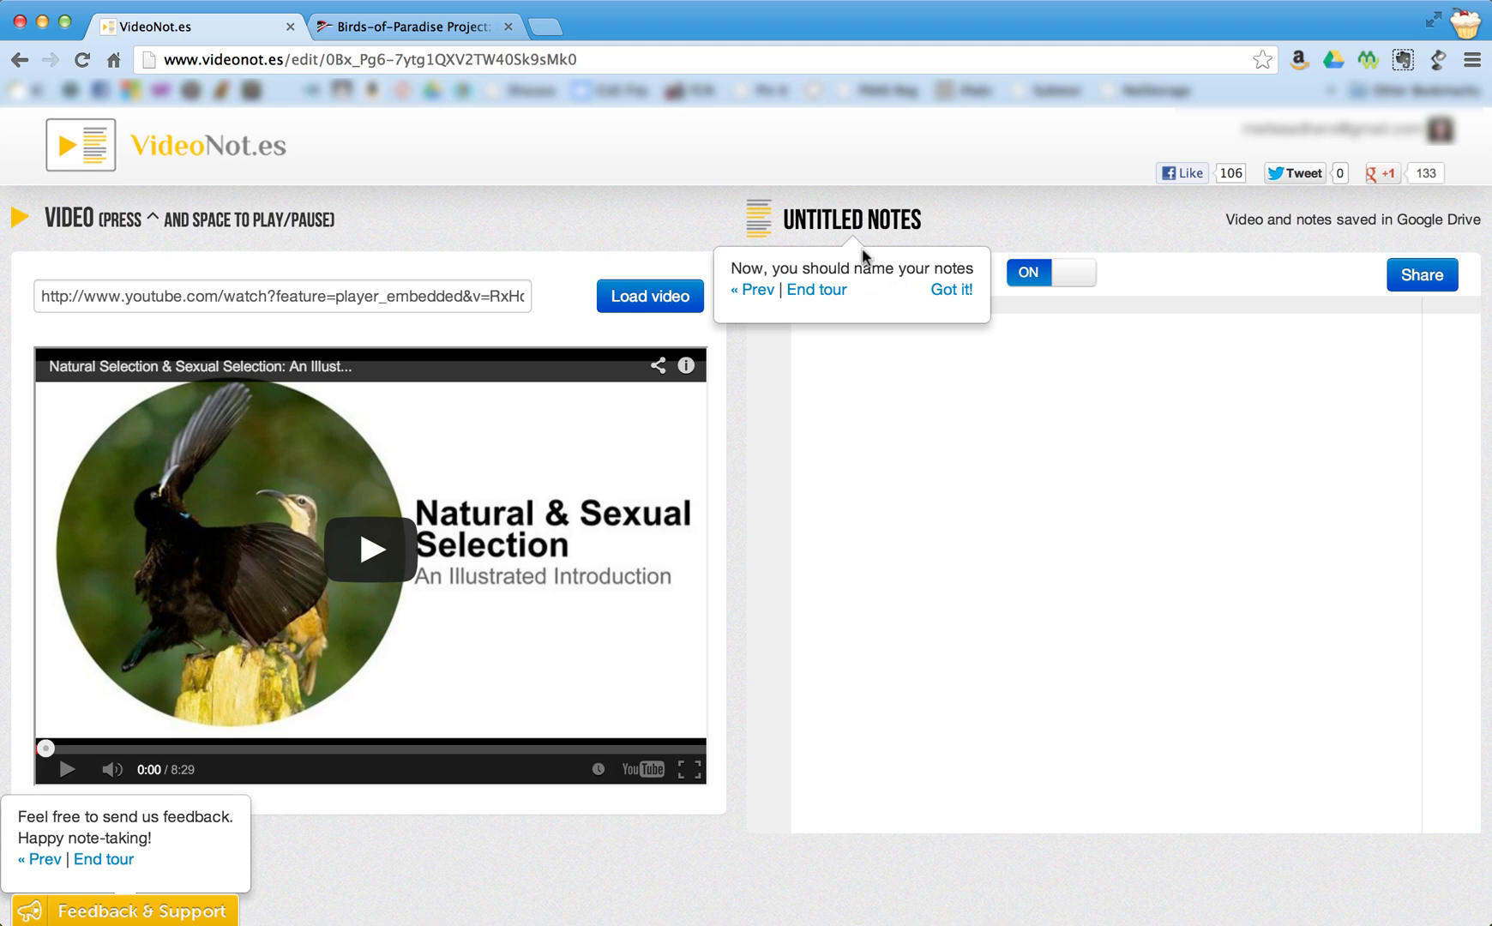
pyautogui.click(854, 225)
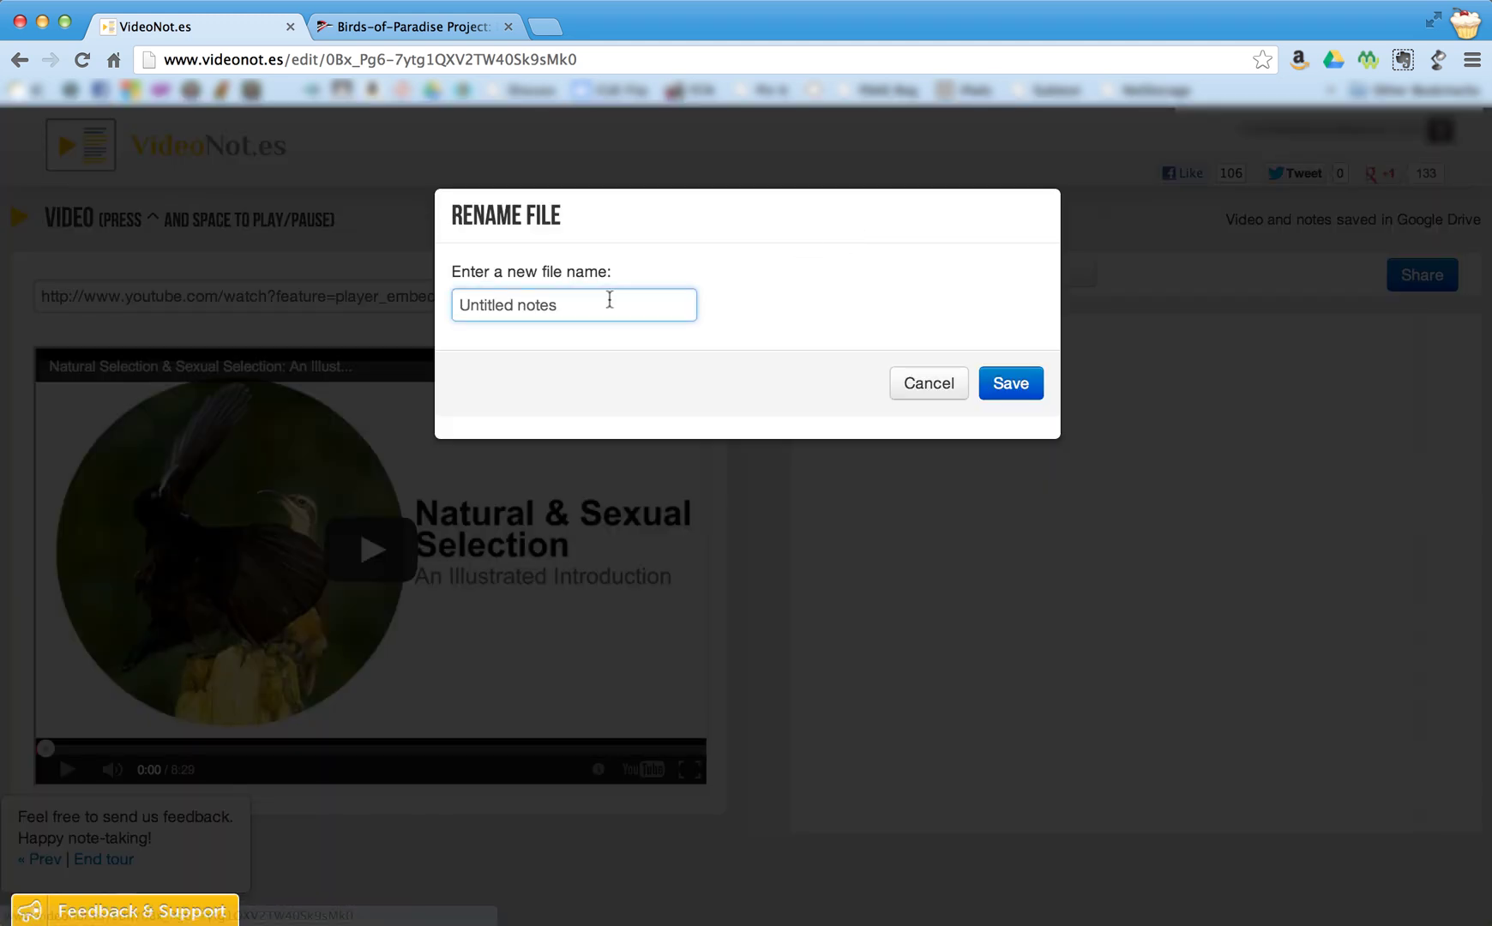
pyautogui.press('BackSpace')
pyautogui.press('BackSpace')
pyautogui.press('BackSpace')
pyautogui.press('BackSpace')
pyautogui.press('BackSpace')
pyautogui.press('BackSpace')
pyautogui.press('BackSpace')
pyautogui.press('BackSpace')
pyautogui.press('BackSpace')
pyautogui.press('BackSpace')
pyautogui.press('BackSpace')
pyautogui.press('BackSpace')
pyautogui.press('BackSpace')
pyautogui.press('BackSpace')
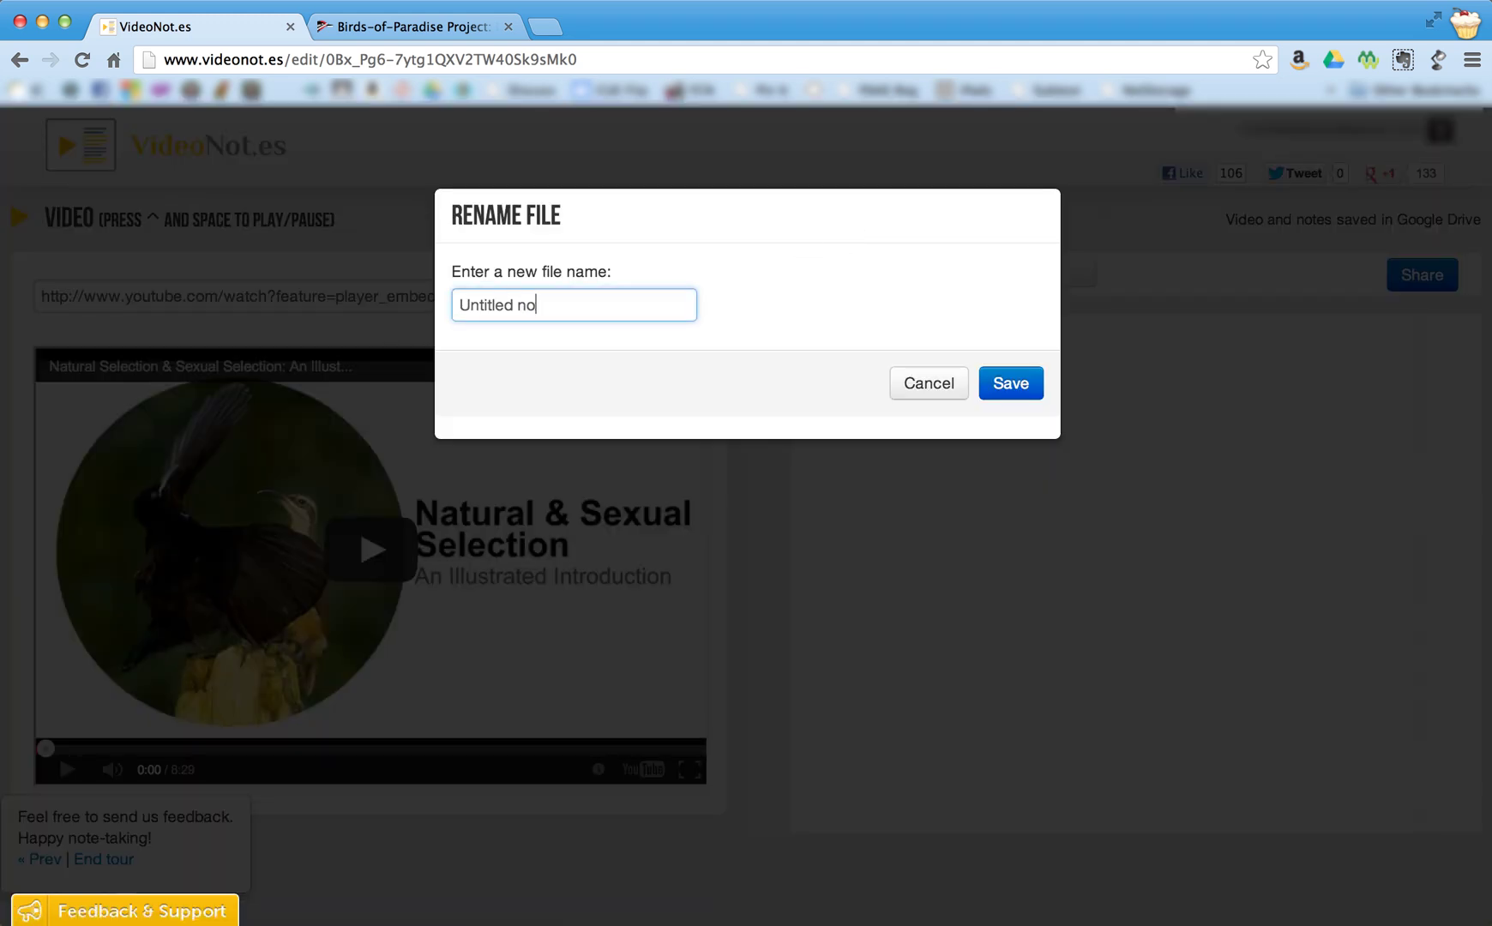
pyautogui.write('Natural & Sexual Selection')
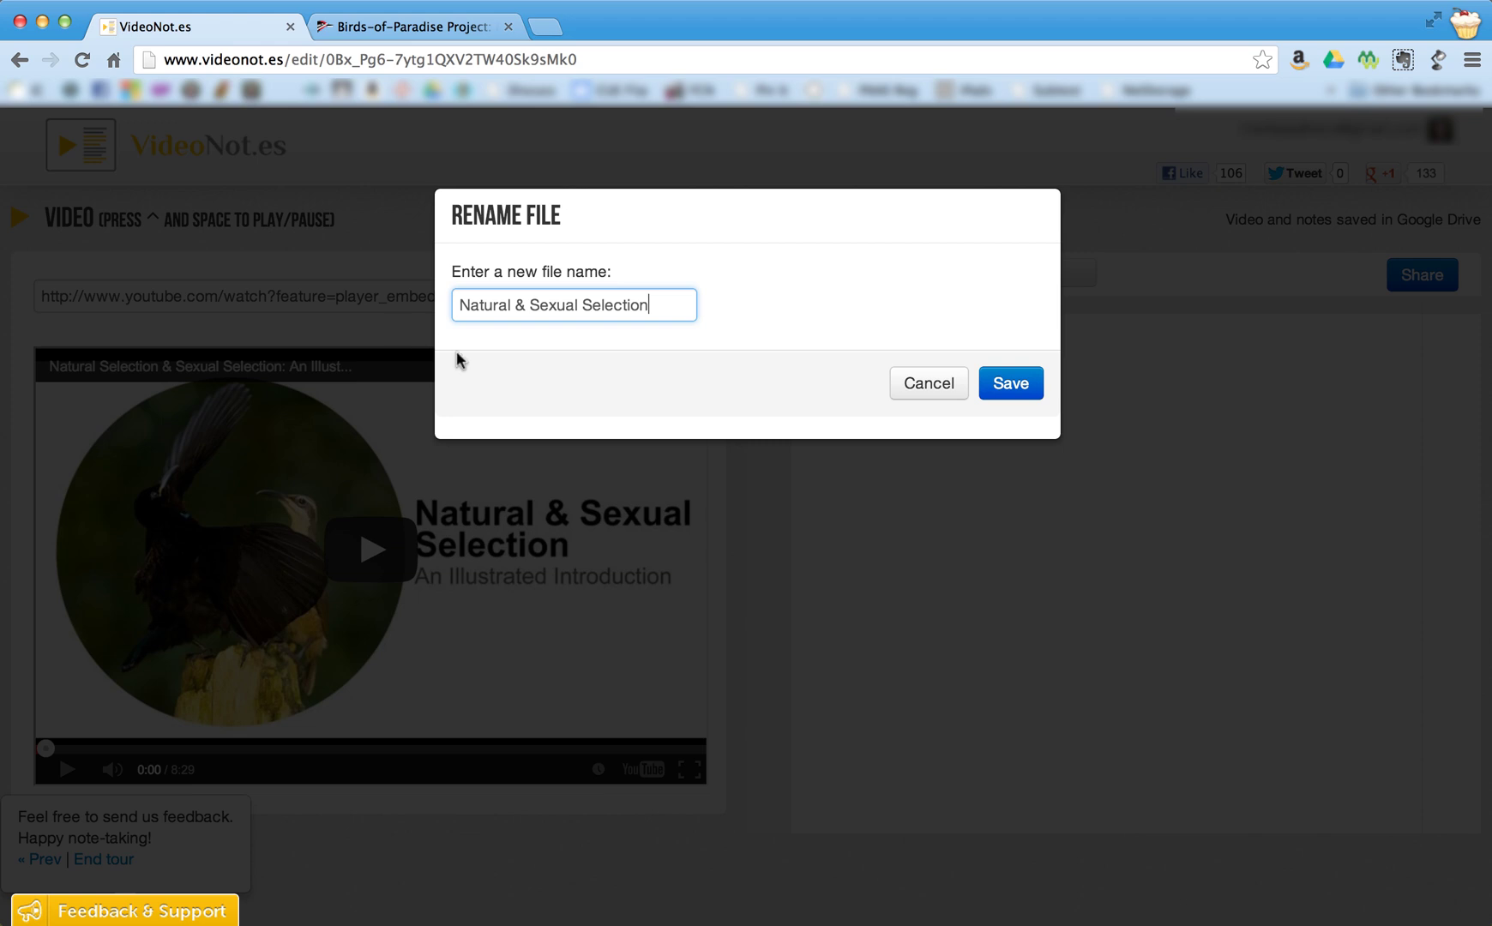
pyautogui.click(1022, 386)
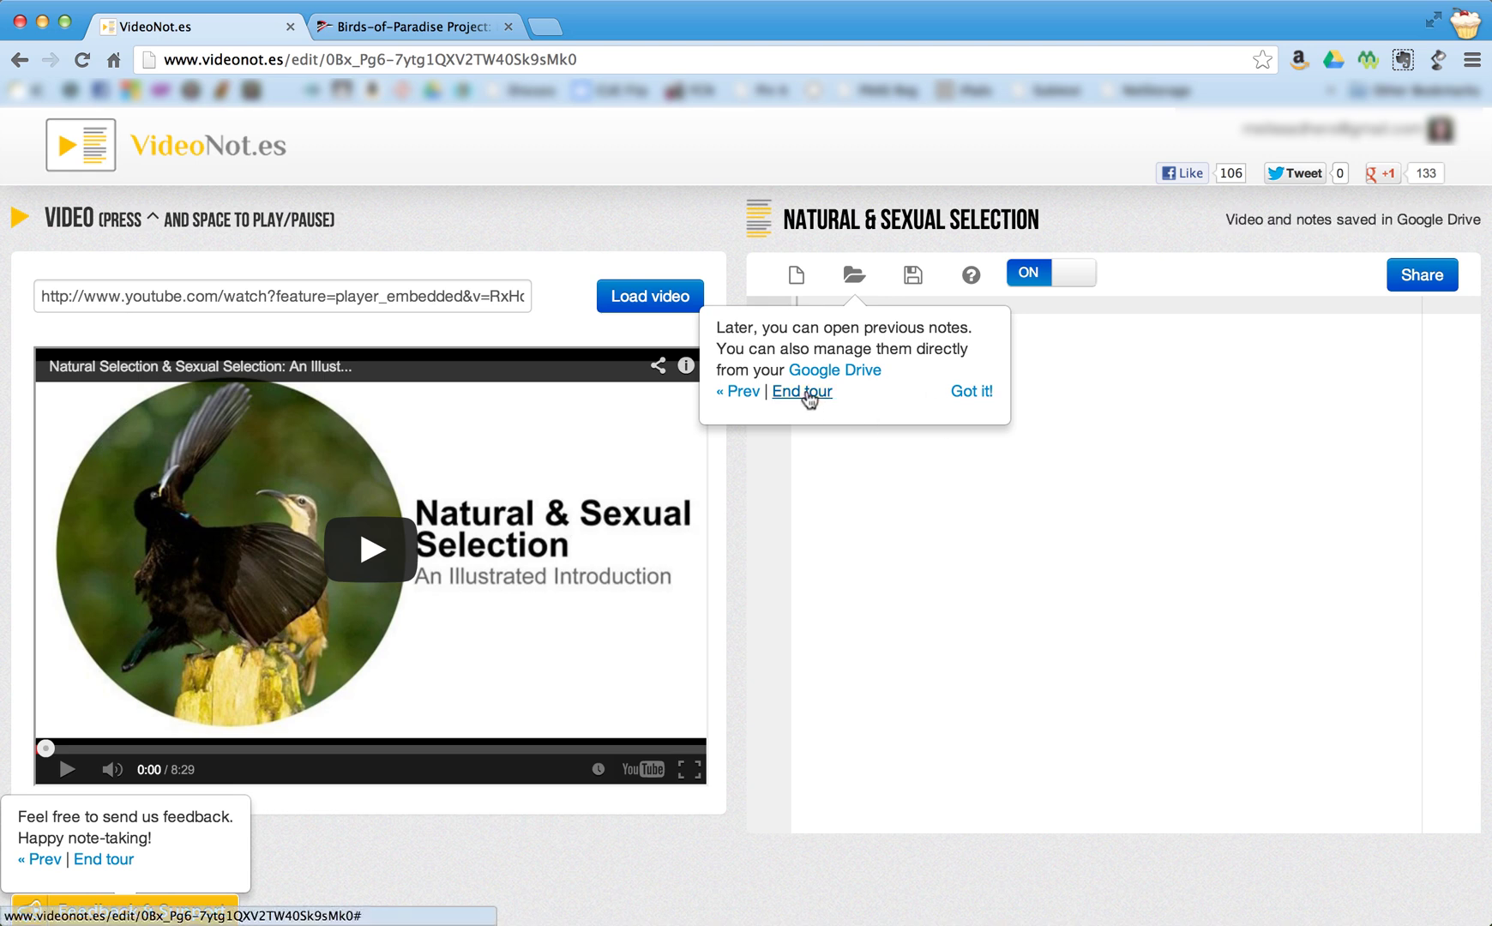
pyautogui.click(804, 393)
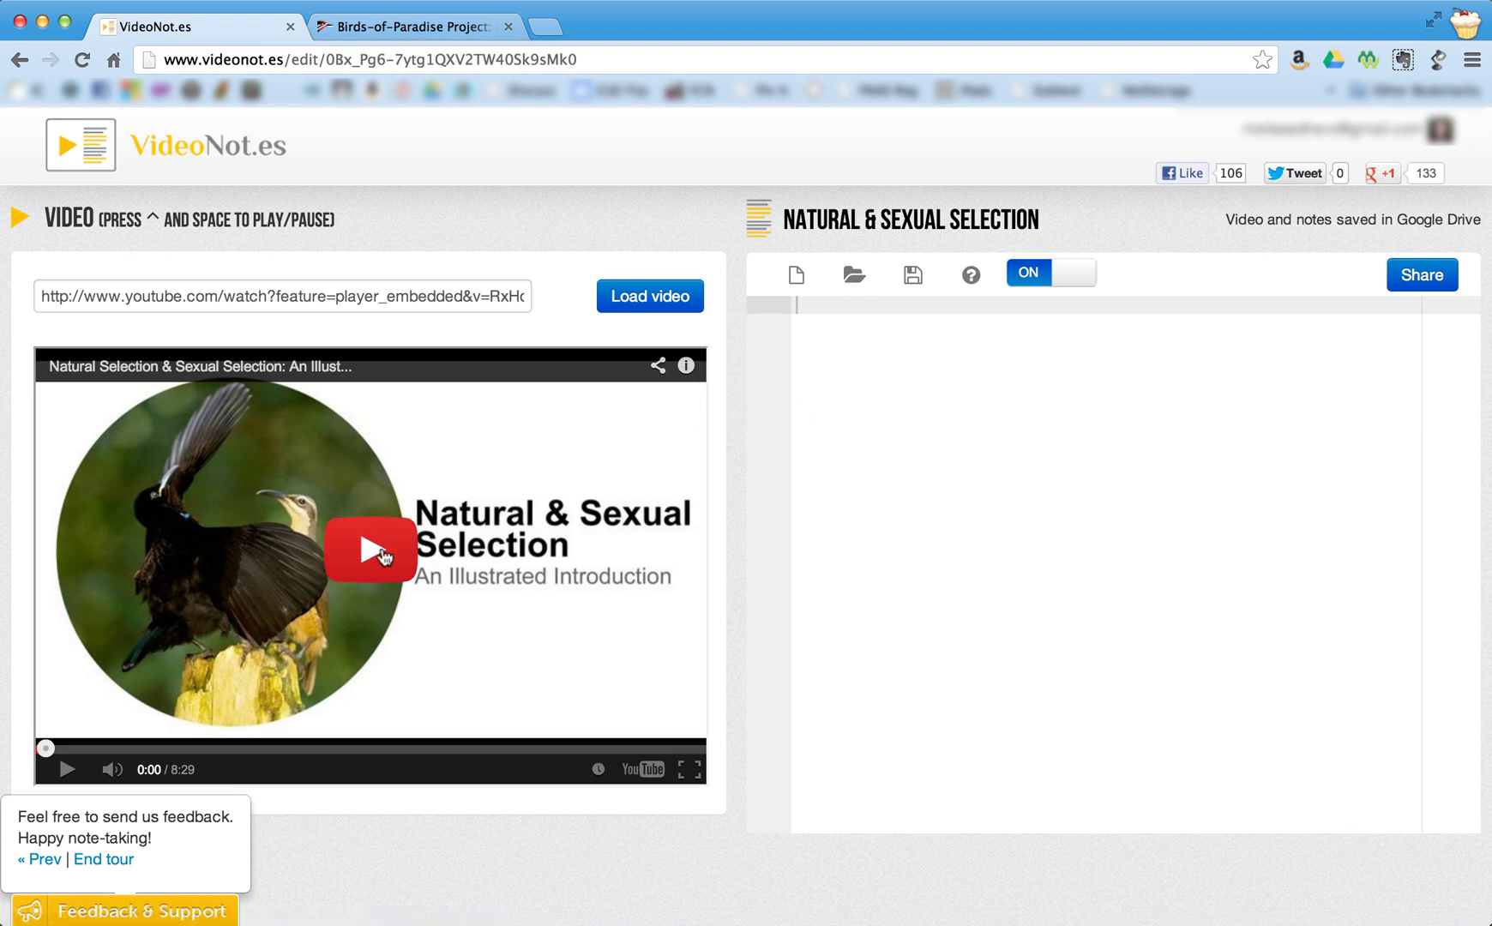
# Step: Play the loaded video and write the first note line, "The Cornell Lab of Ornithology"
pyautogui.click(384, 556)
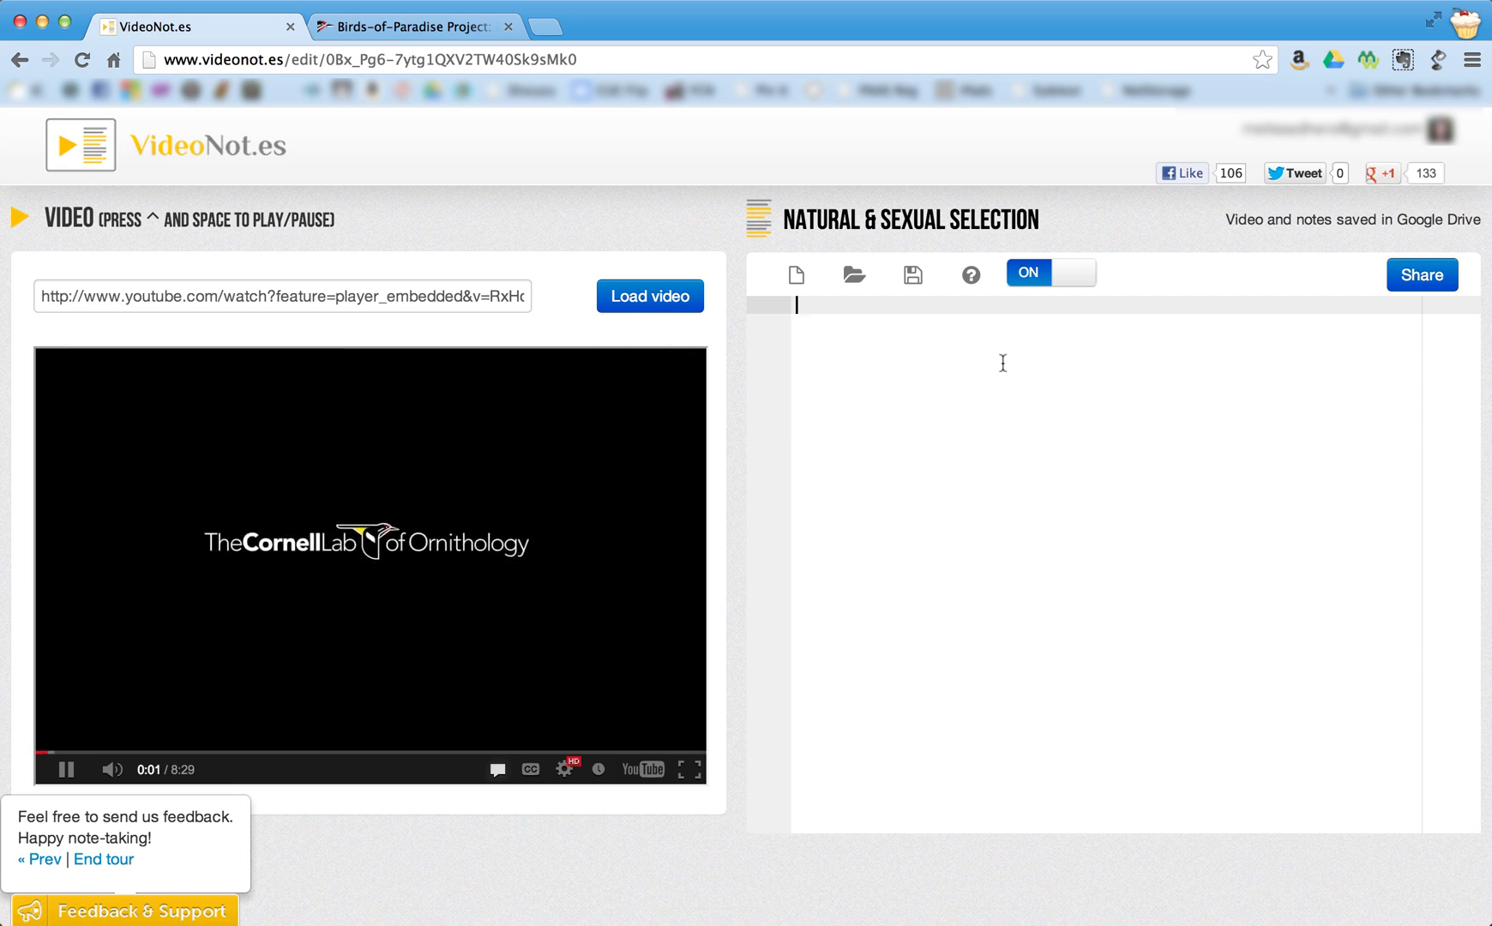
pyautogui.write('The ')
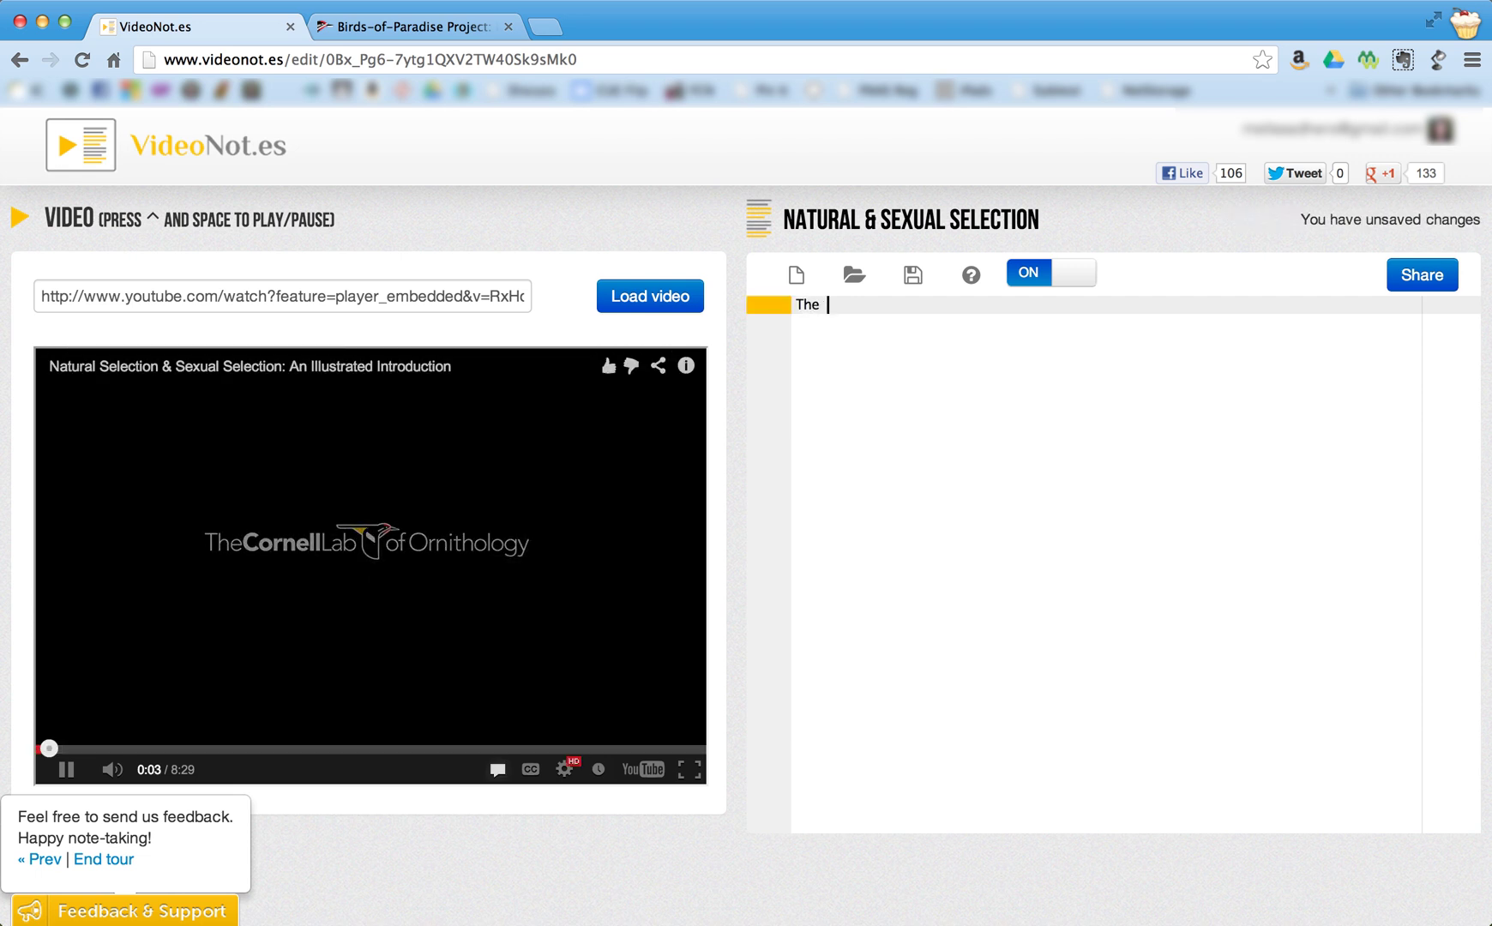
pyautogui.write('Cornell Lab of Orn')
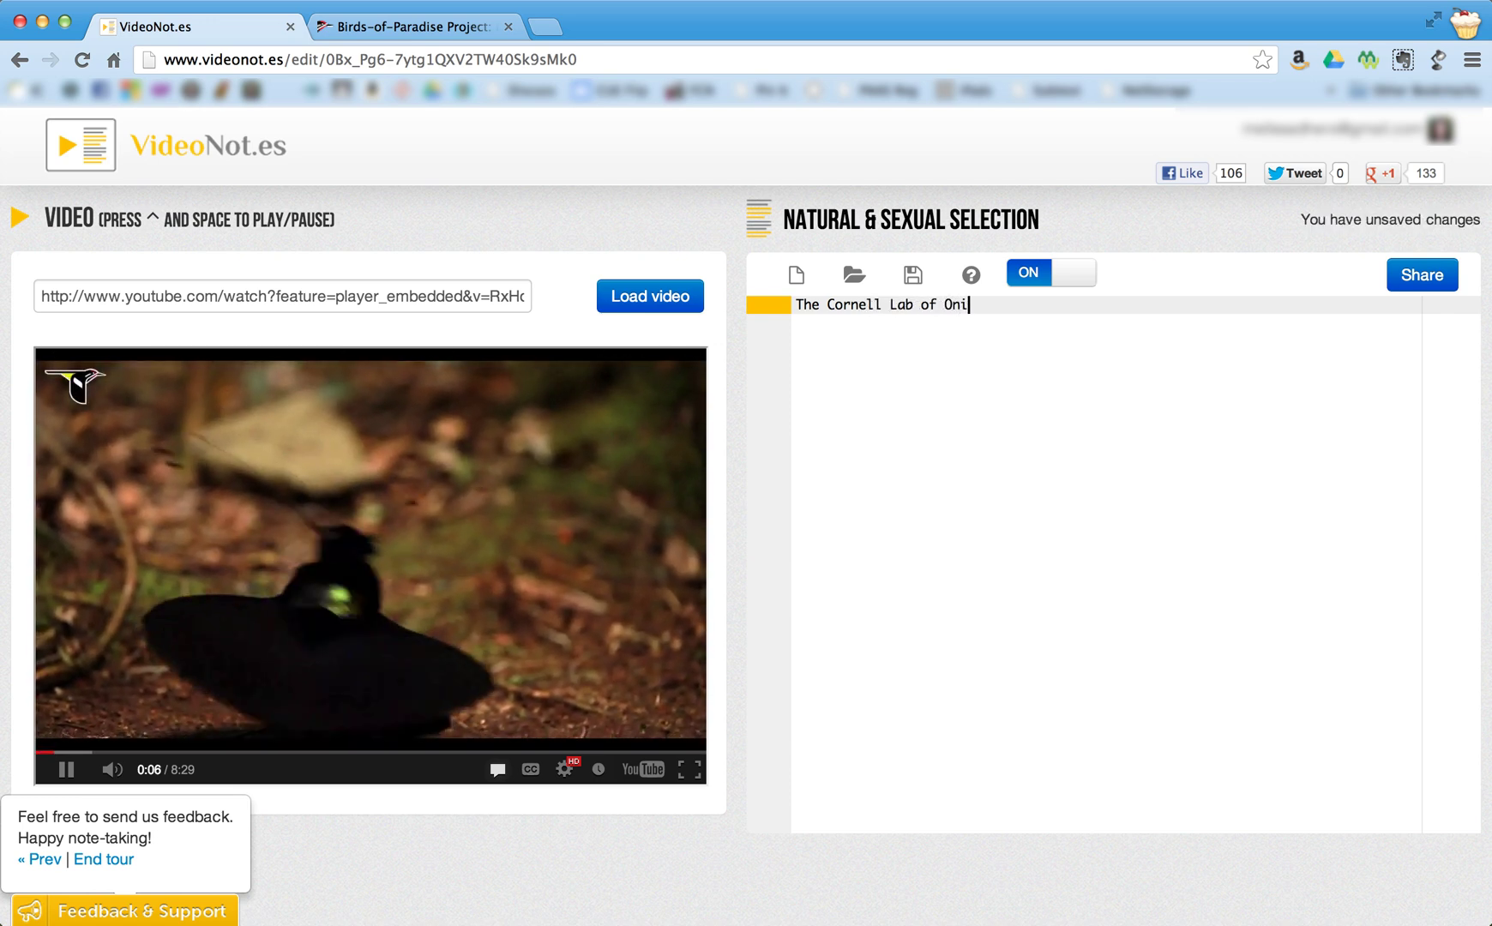
pyautogui.press('BackSpace')
pyautogui.write('nitho')
pyautogui.press('BackSpace')
pyautogui.press('BackSpace')
pyautogui.press('BackSpace')
pyautogui.press('BackSpace')
pyautogui.press('BackSpace')
pyautogui.press('BackSpace')
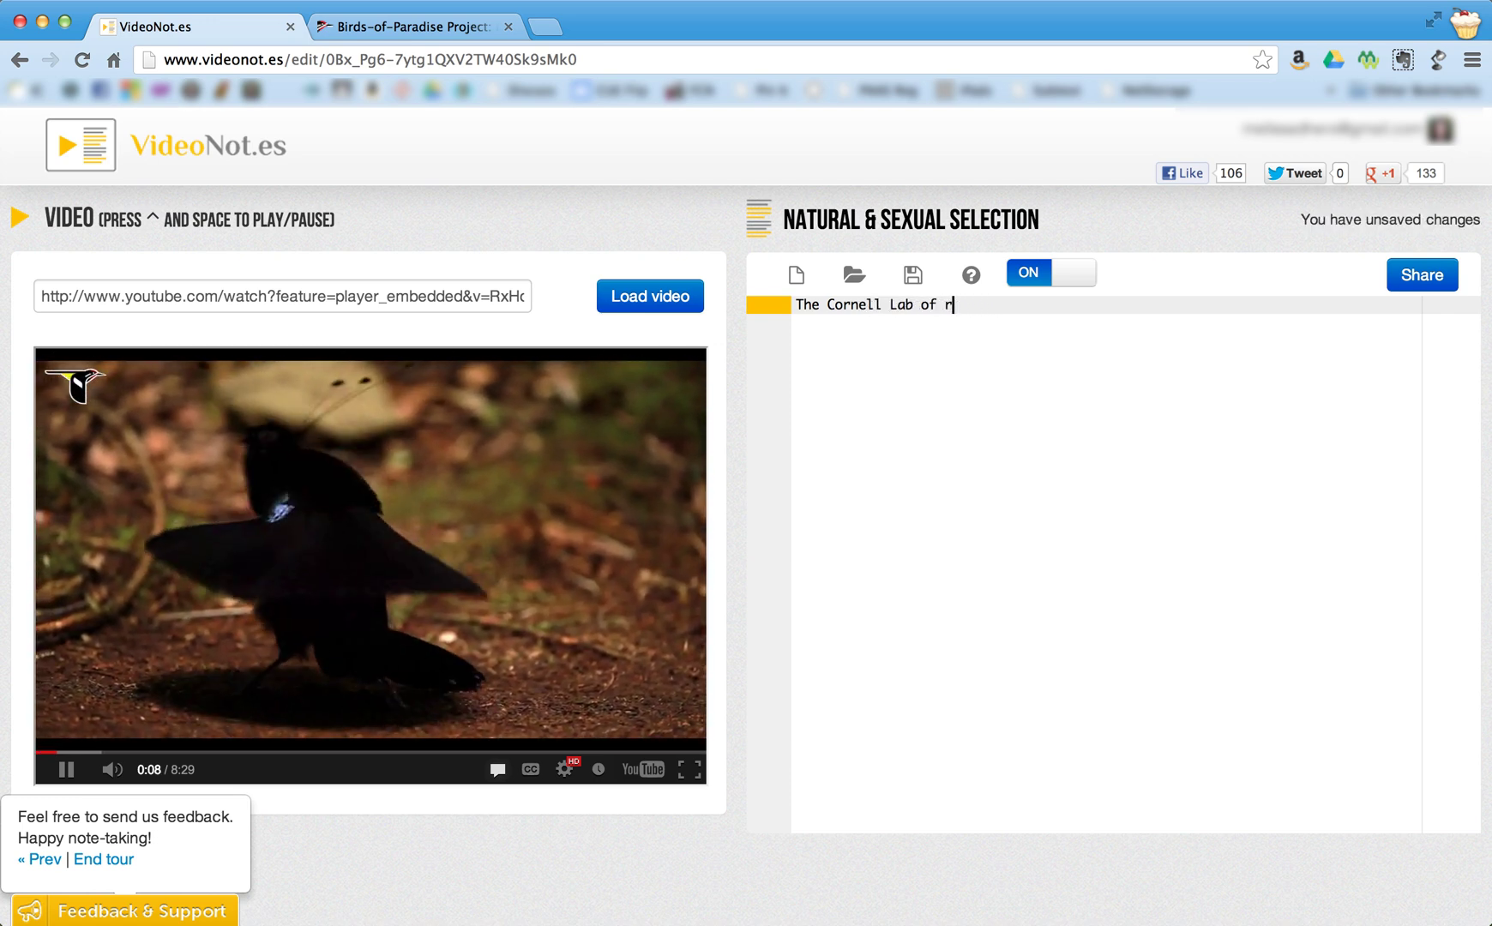
pyautogui.write('Orn')
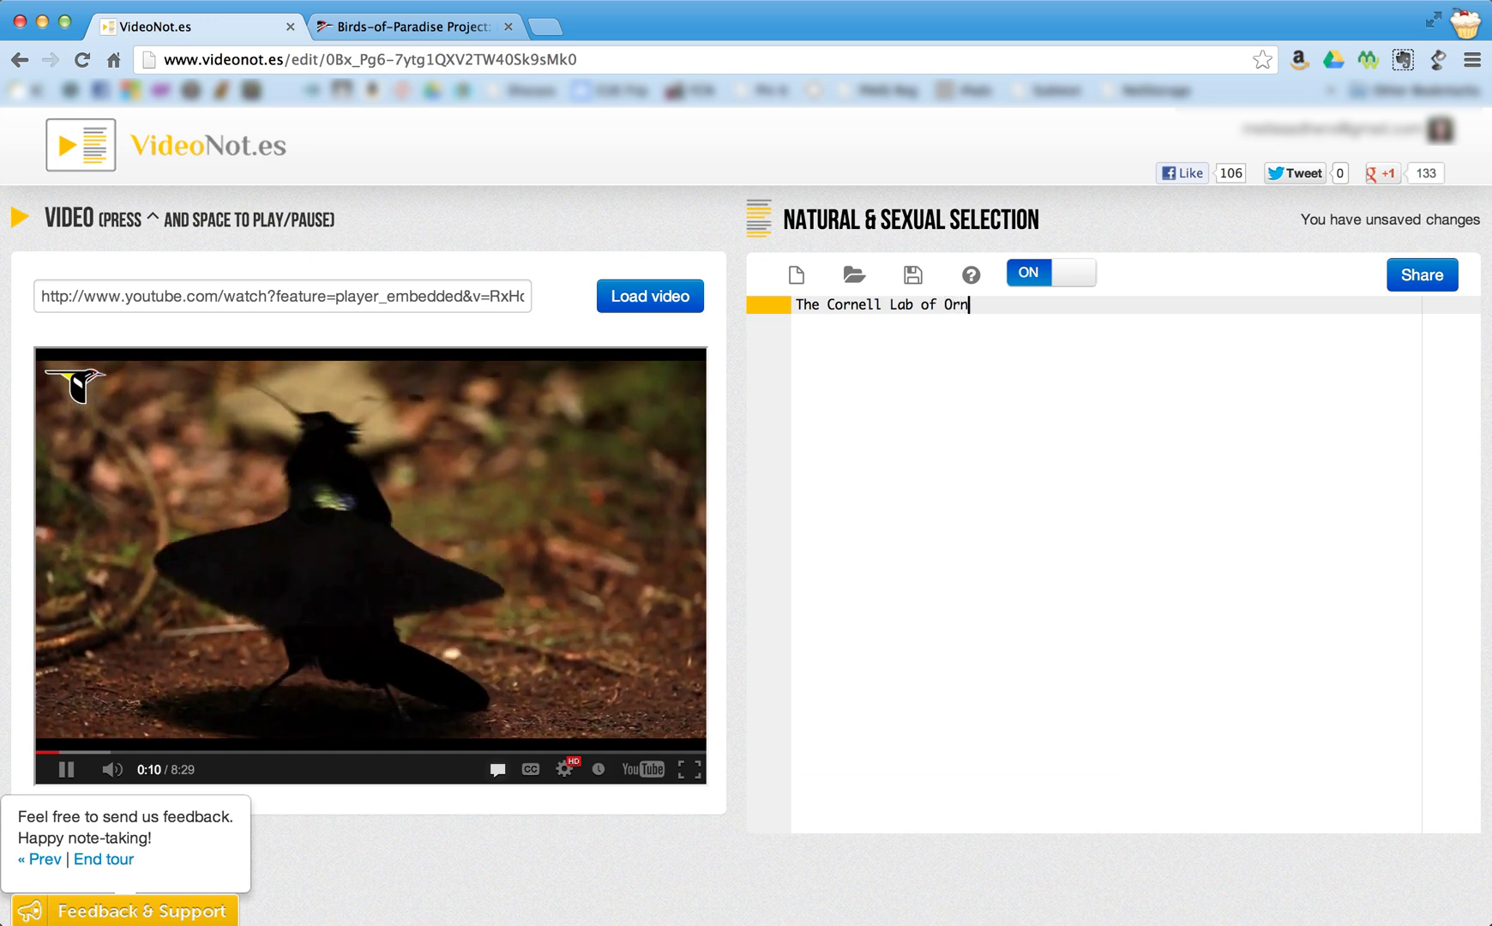
pyautogui.write('ithology')
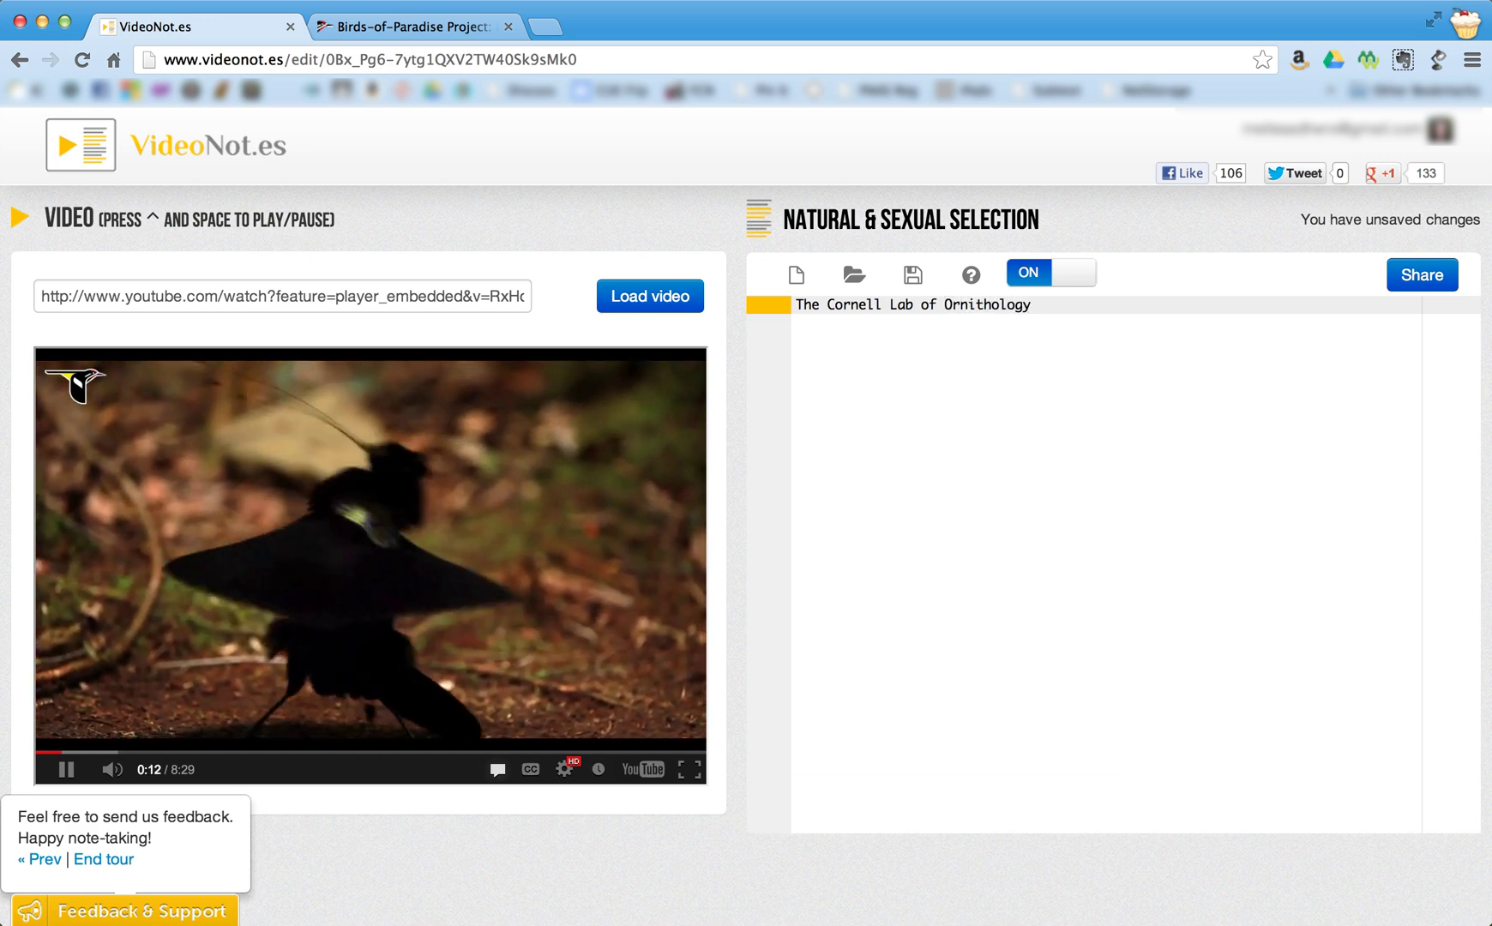
# Step: Below a blank line, add the note "Why do some birds frantically dance?" while the video plays
pyautogui.press('Return')
pyautogui.write('Why d')
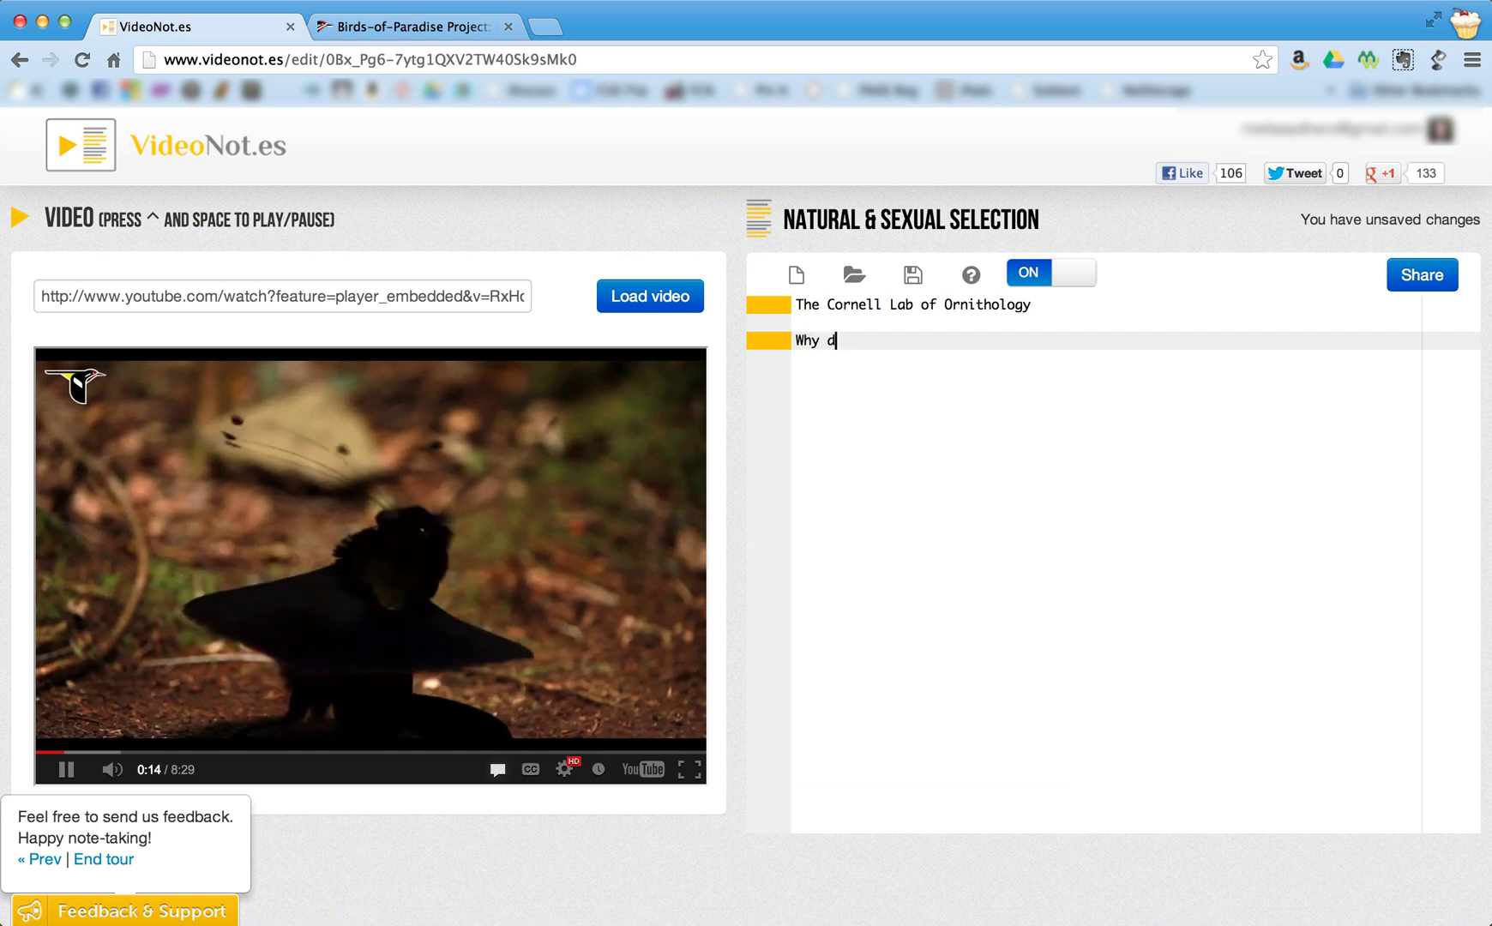
pyautogui.write('o some birds f')
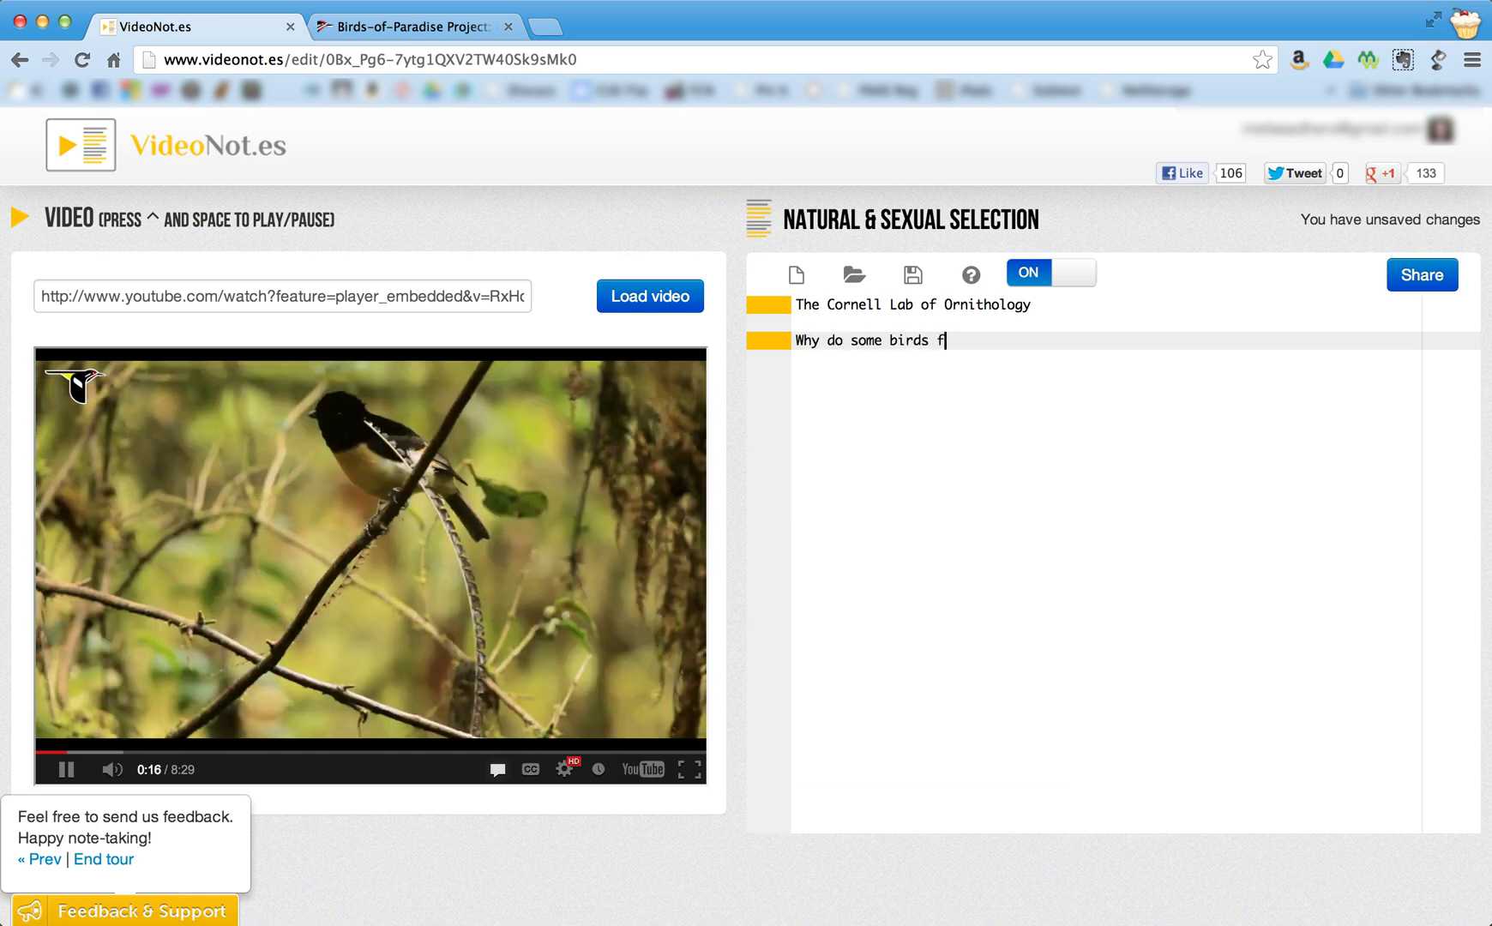
pyautogui.write('rantically dance?')
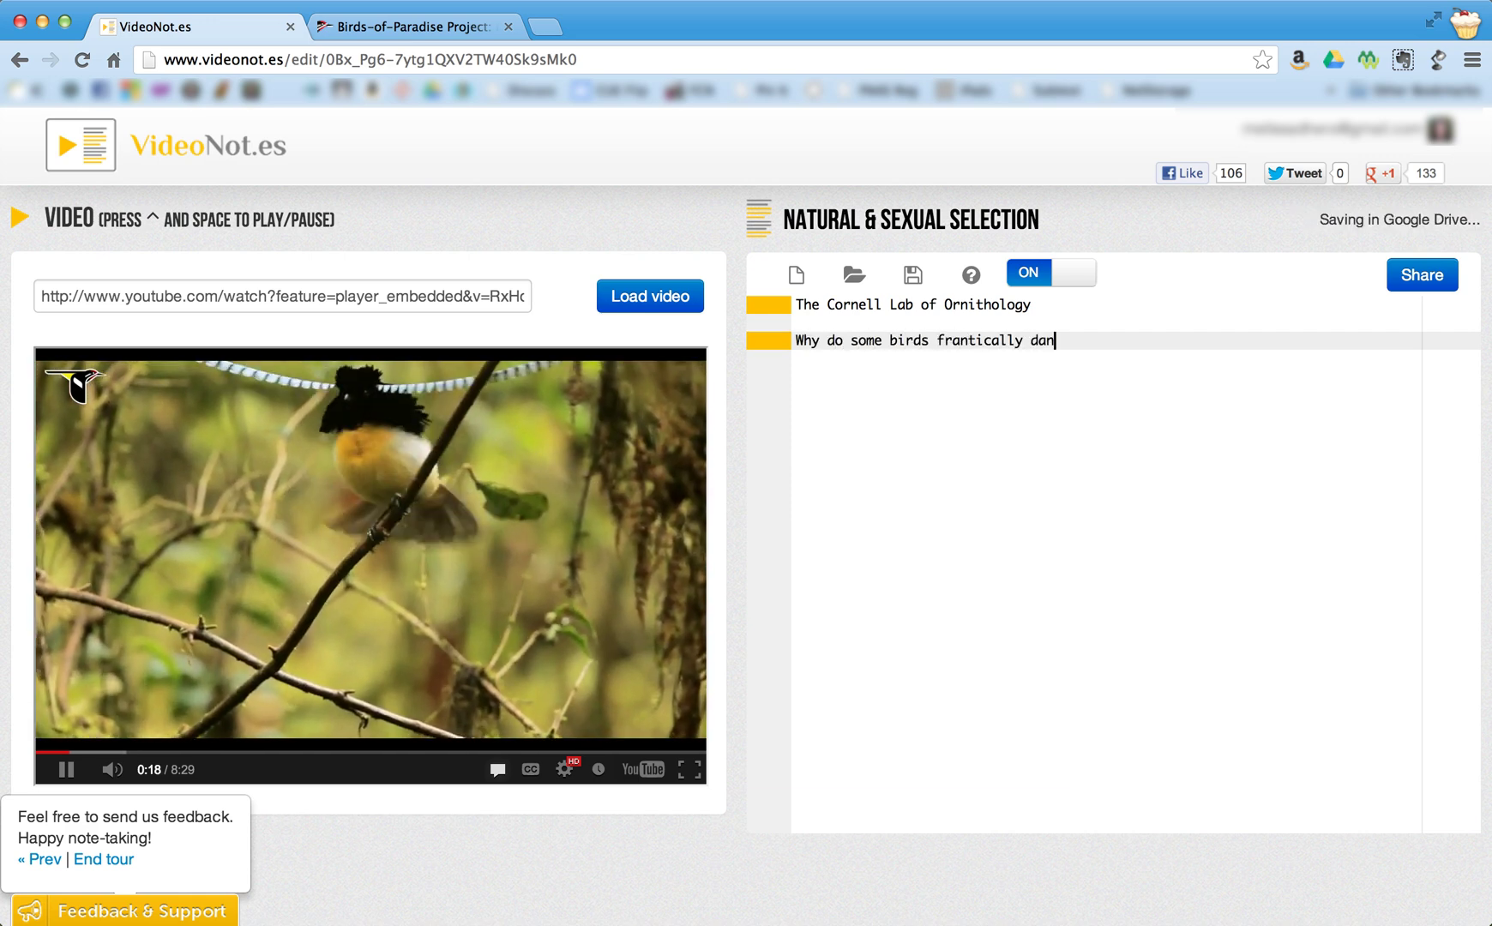
# Step: Add the note "Why do some have oversized ornaments?" on the next line
pyautogui.press('Return')
pyautogui.write('Why do')
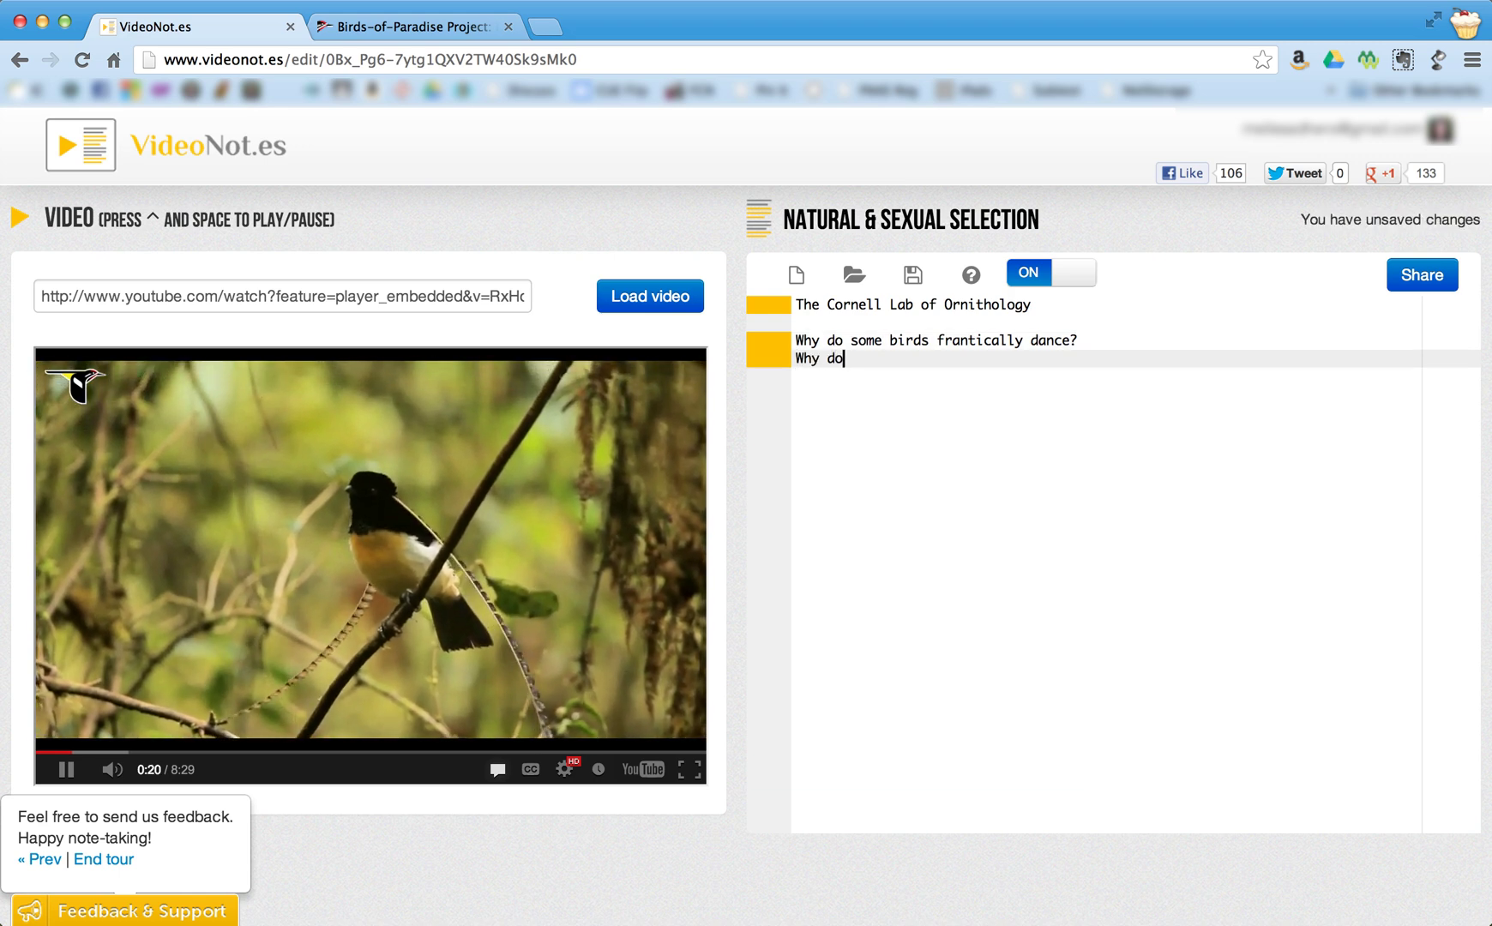
pyautogui.write(' some have ov')
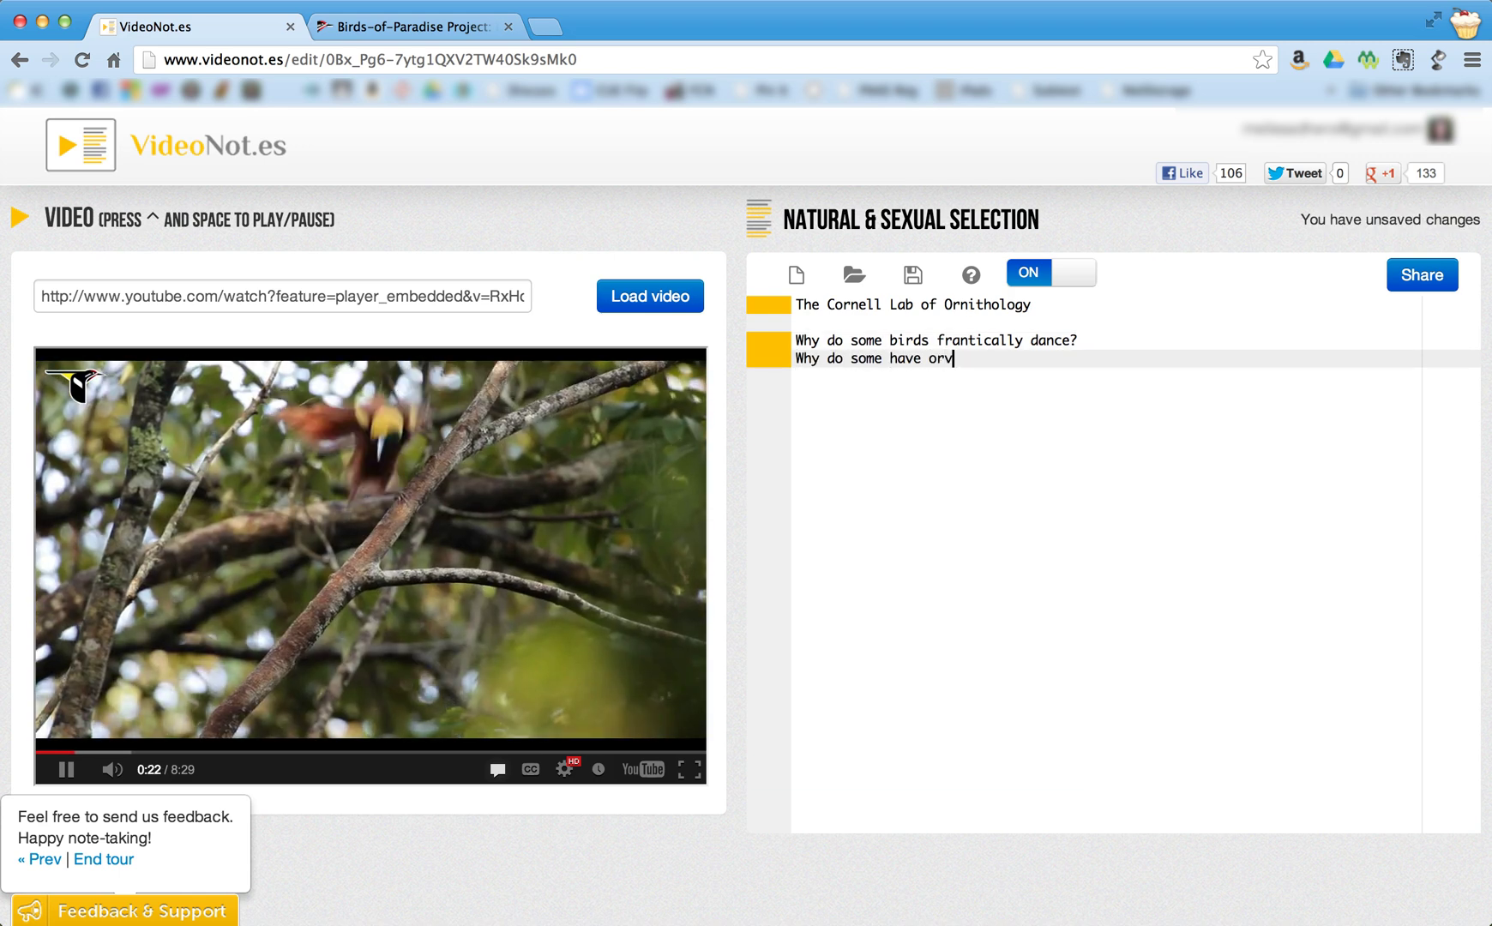
pyautogui.write('ersiz')
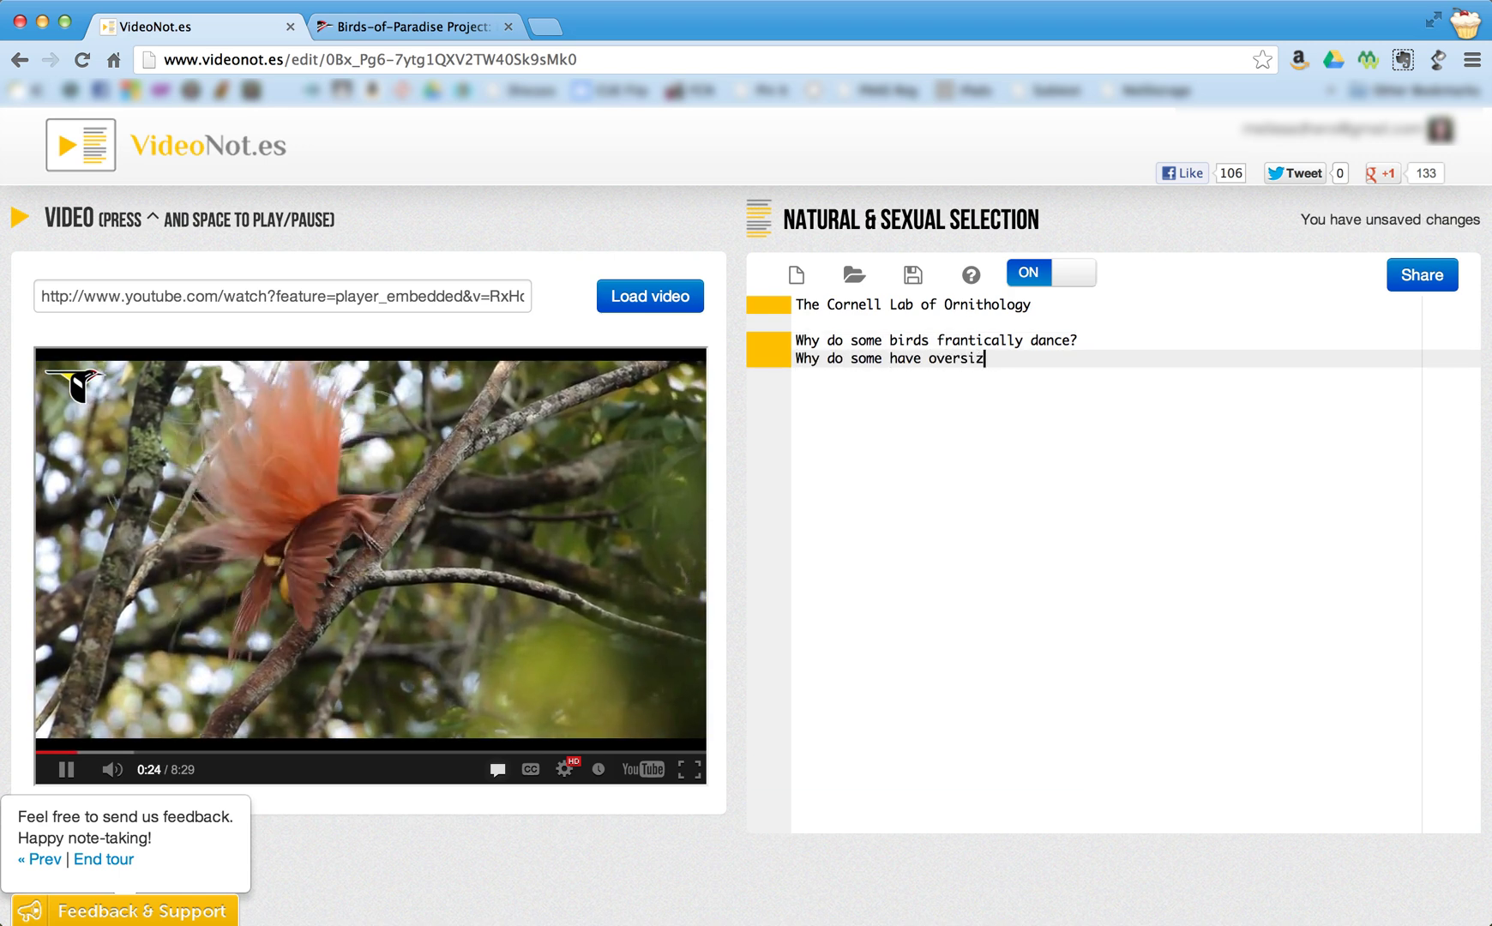
pyautogui.write('ed ornaments?')
pyautogui.press('Return')
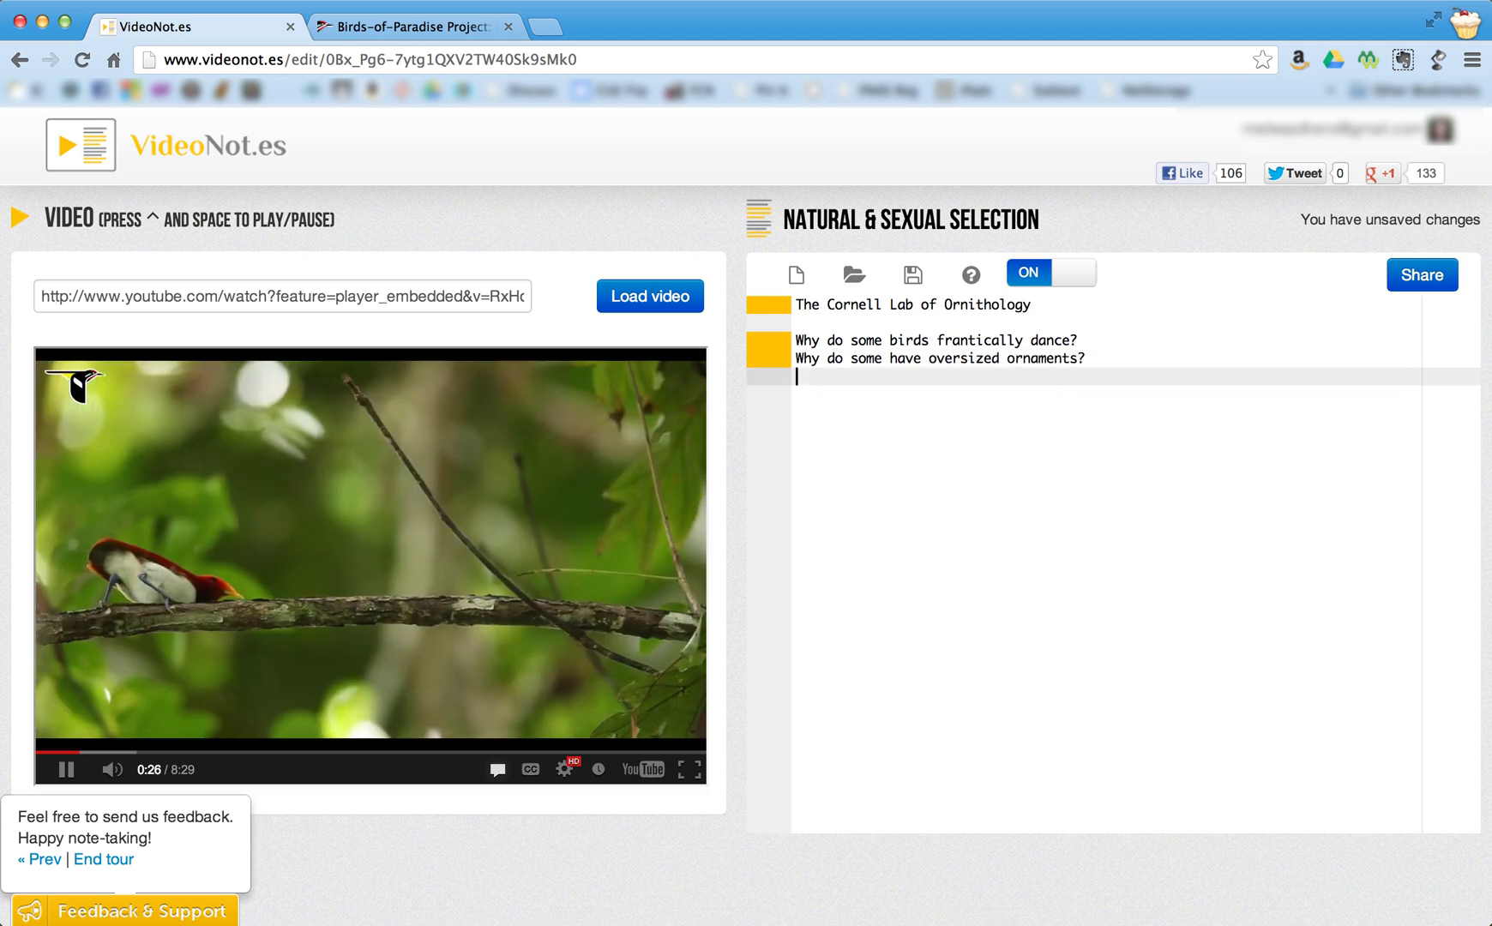
# Step: Add the note "HOw is this natural selectin?" followed by a blank line
pyautogui.write('HOw is this na')
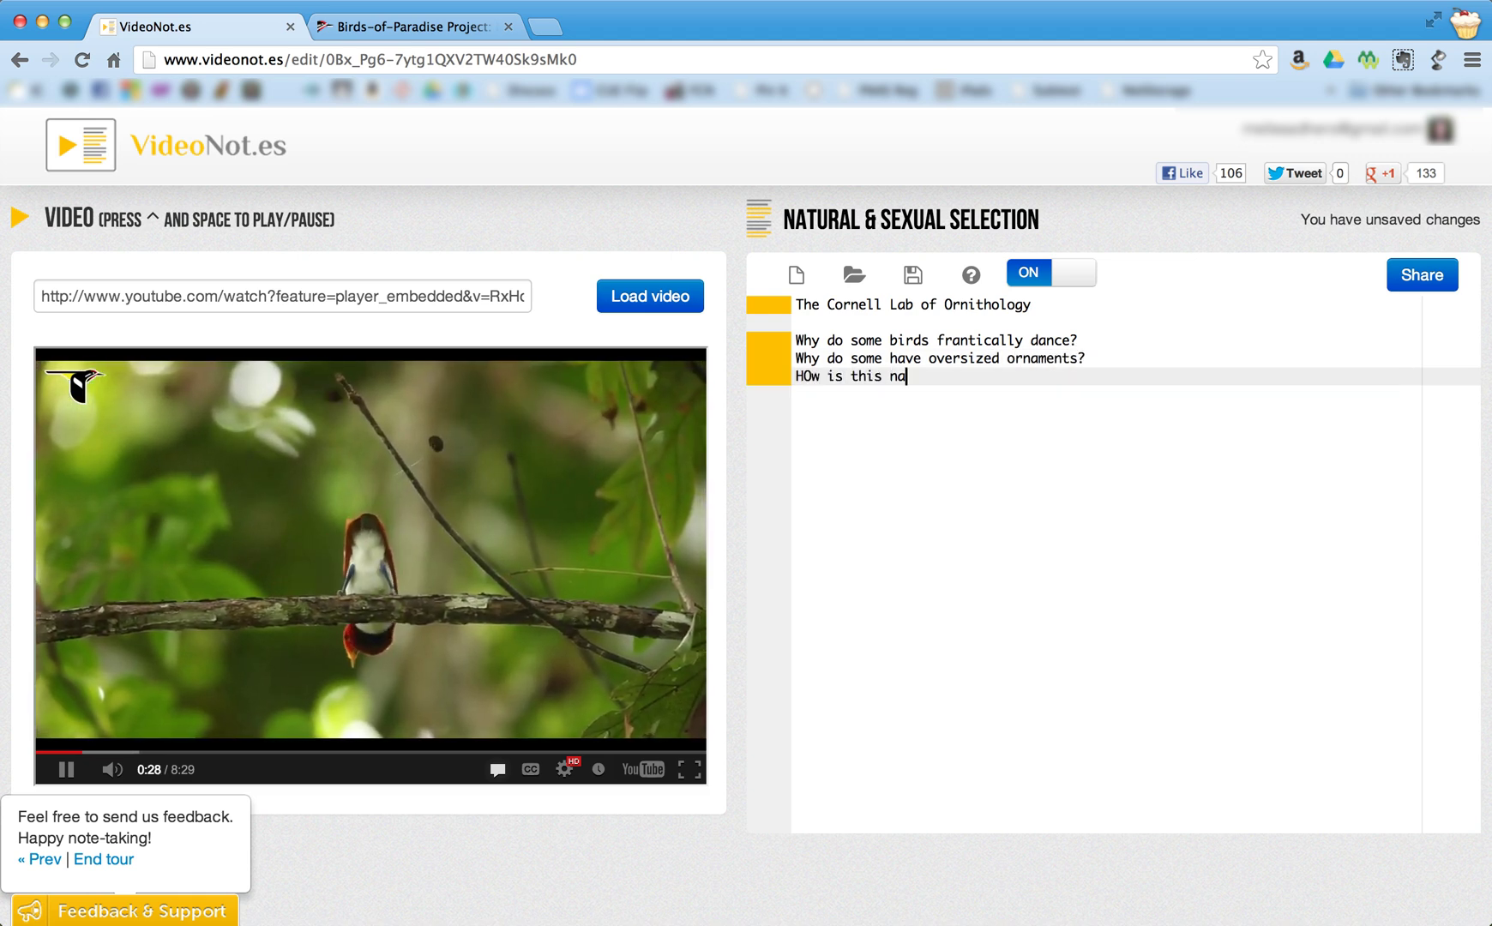
pyautogui.write('tural selectin?')
pyautogui.press('Return')
pyautogui.press('Return')
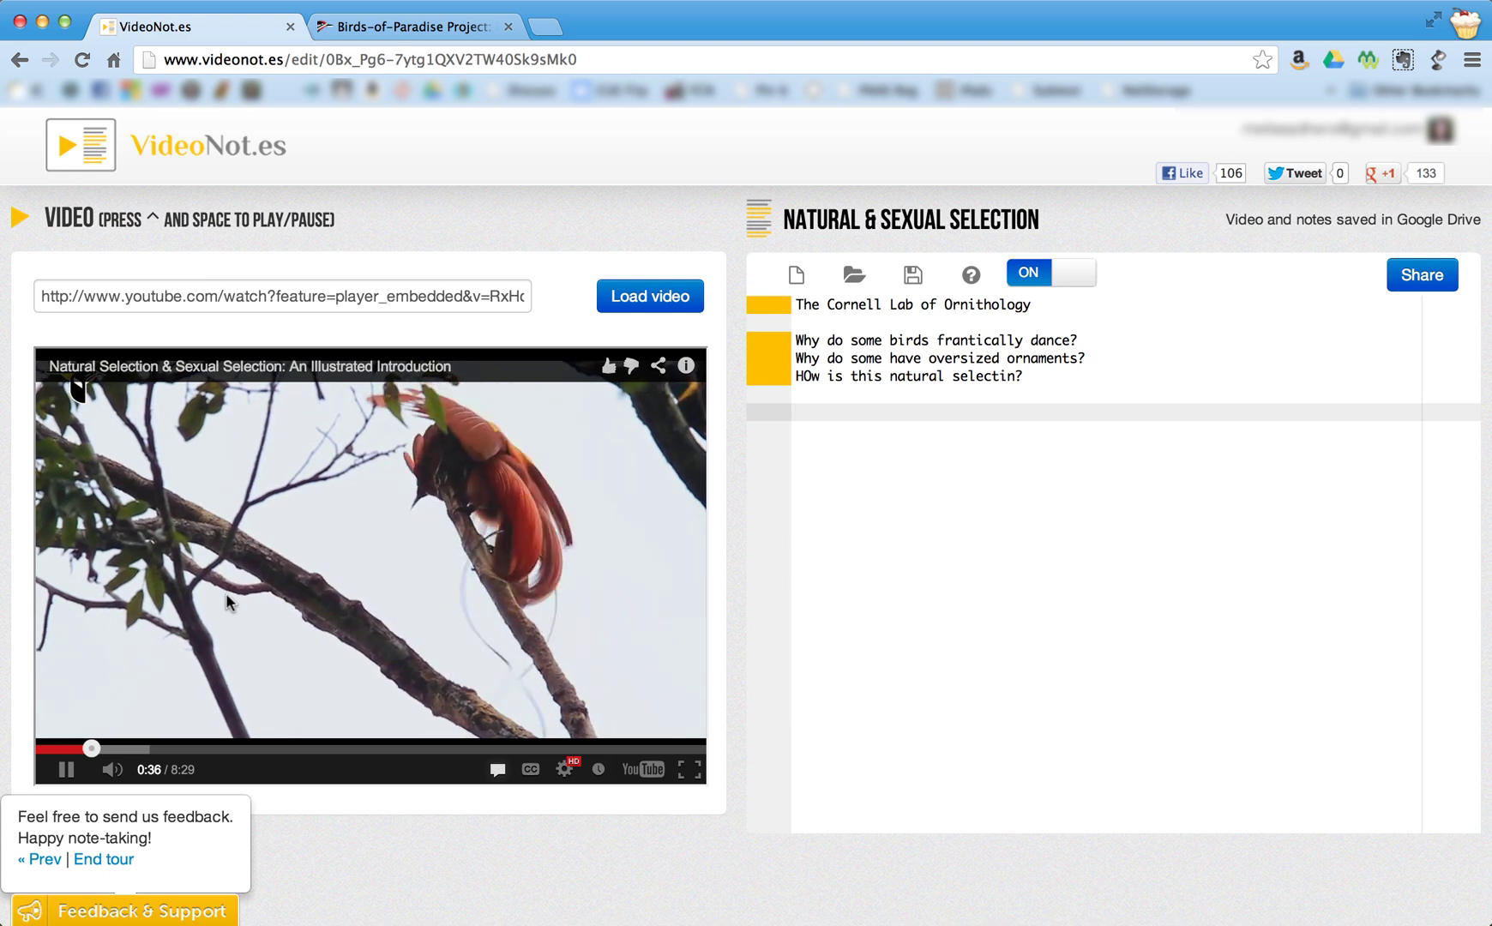
# Step: Pause the video and jump to the moments linked to each of the three question notes
pyautogui.click(66, 769)
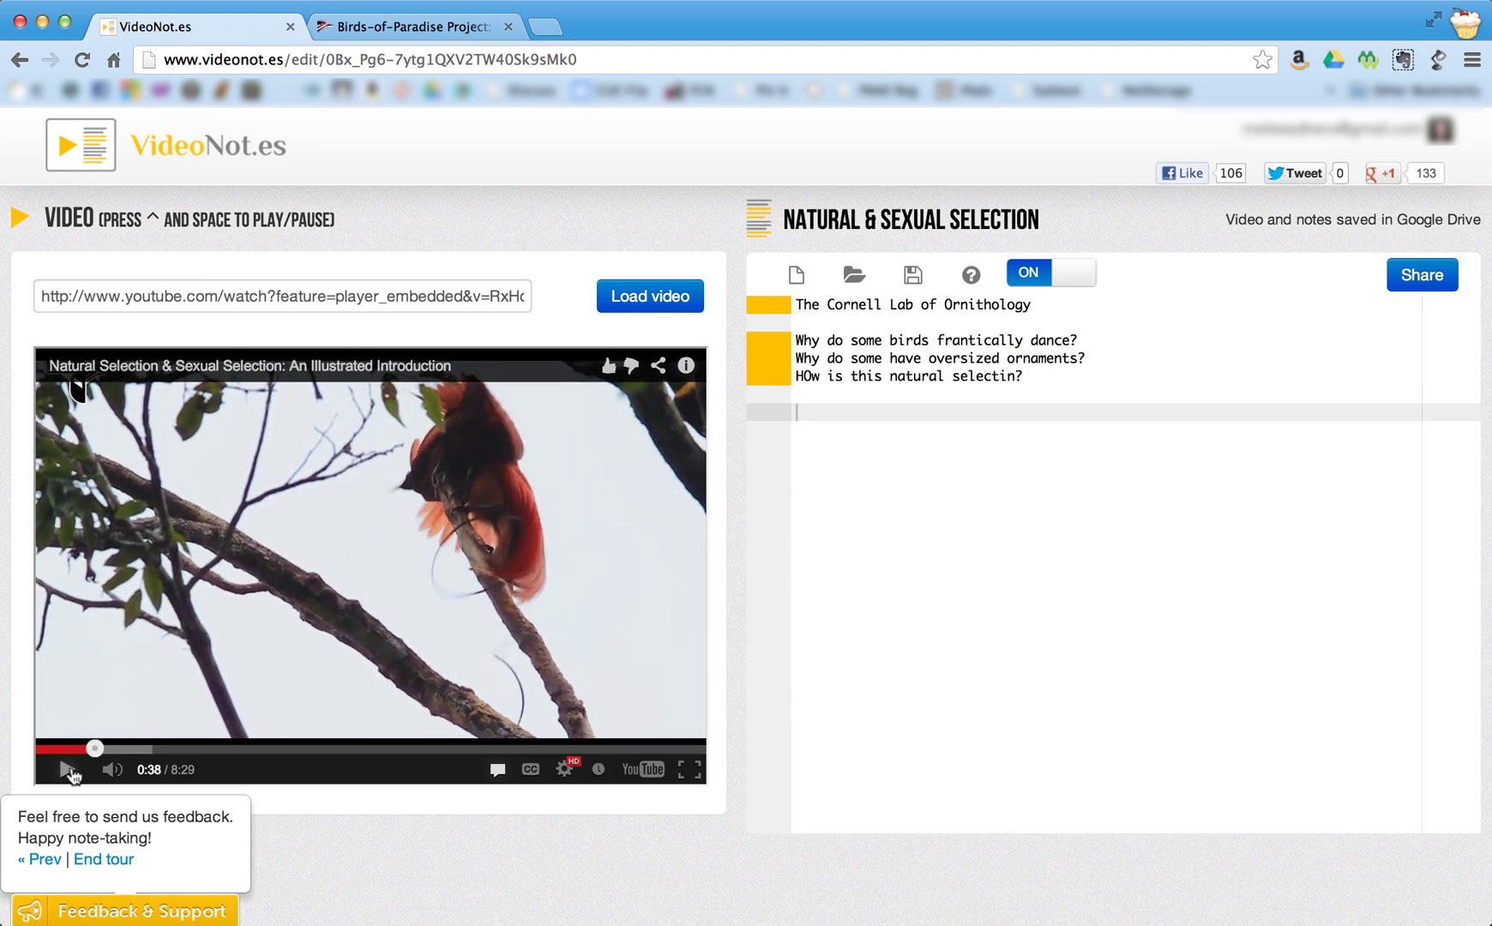
pyautogui.click(769, 344)
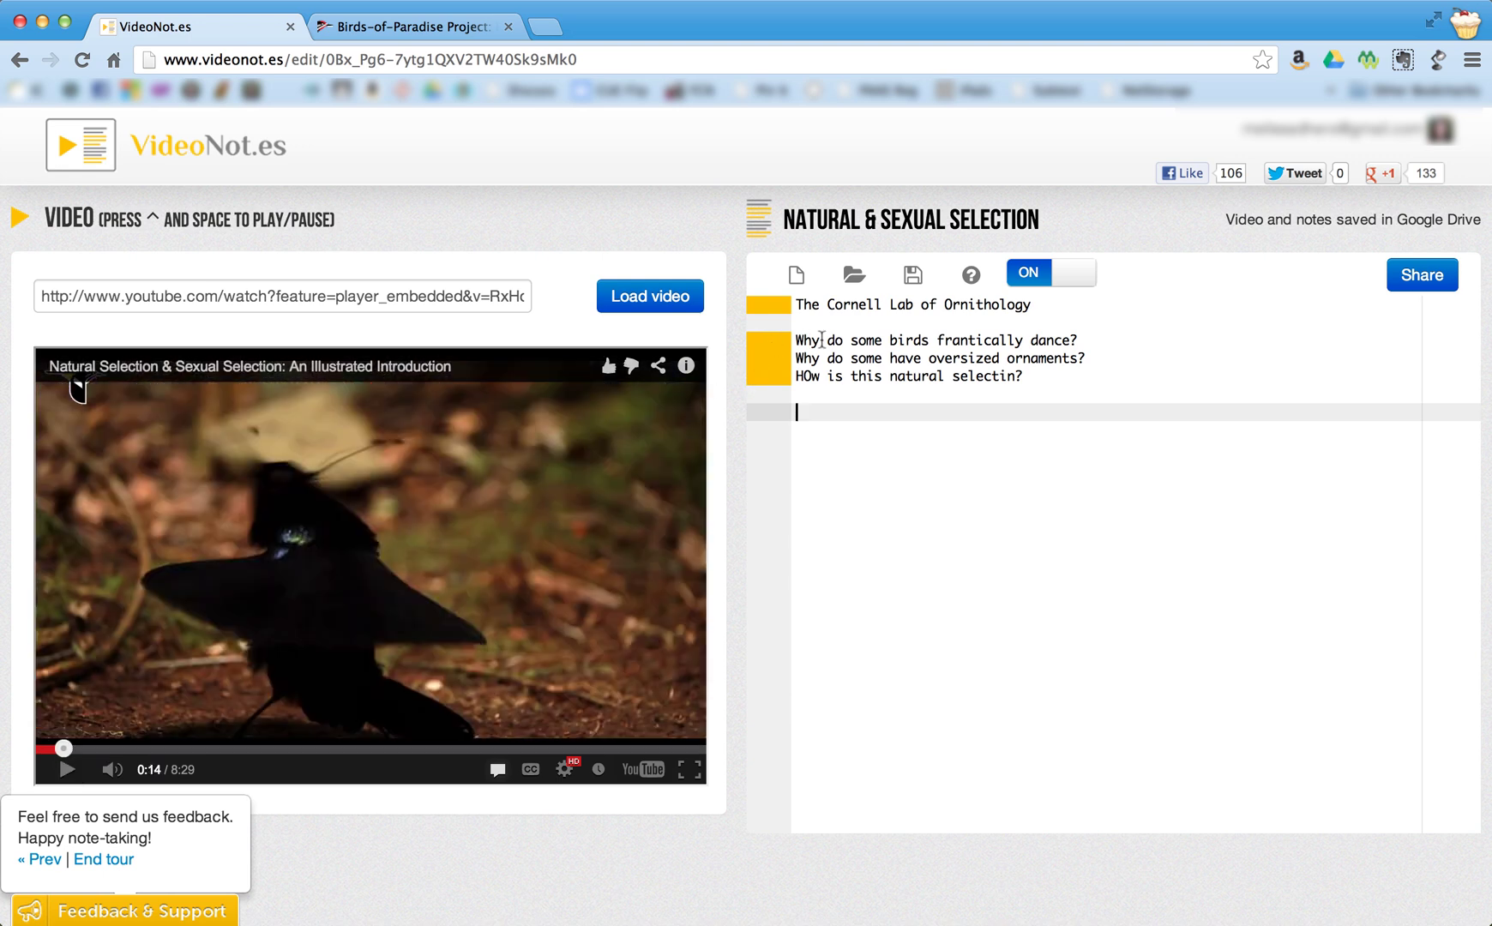
pyautogui.click(812, 359)
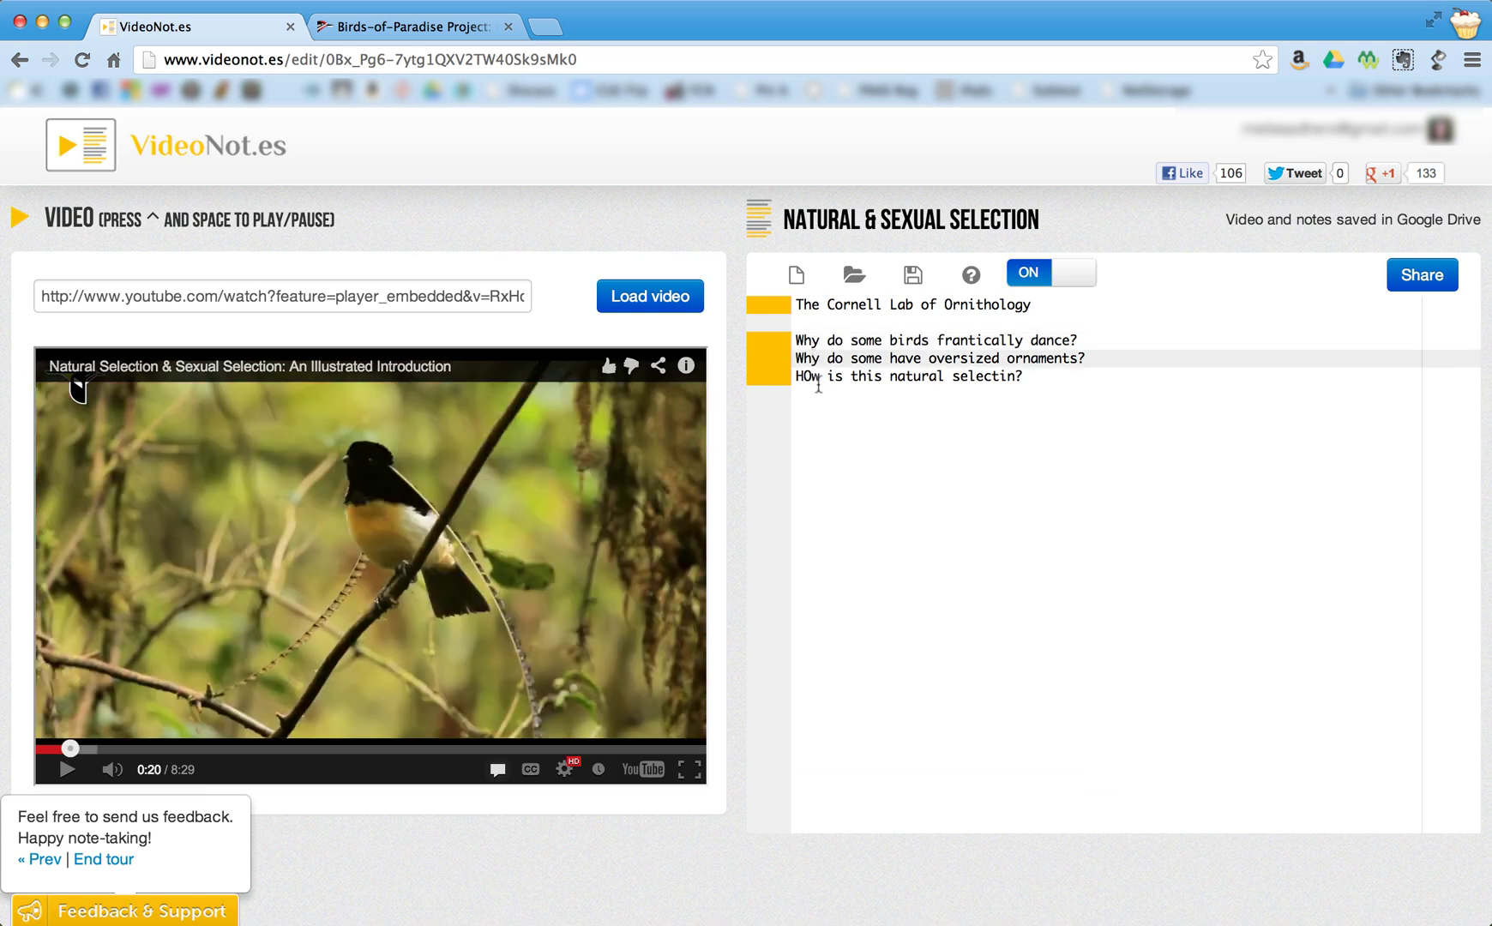
pyautogui.click(822, 388)
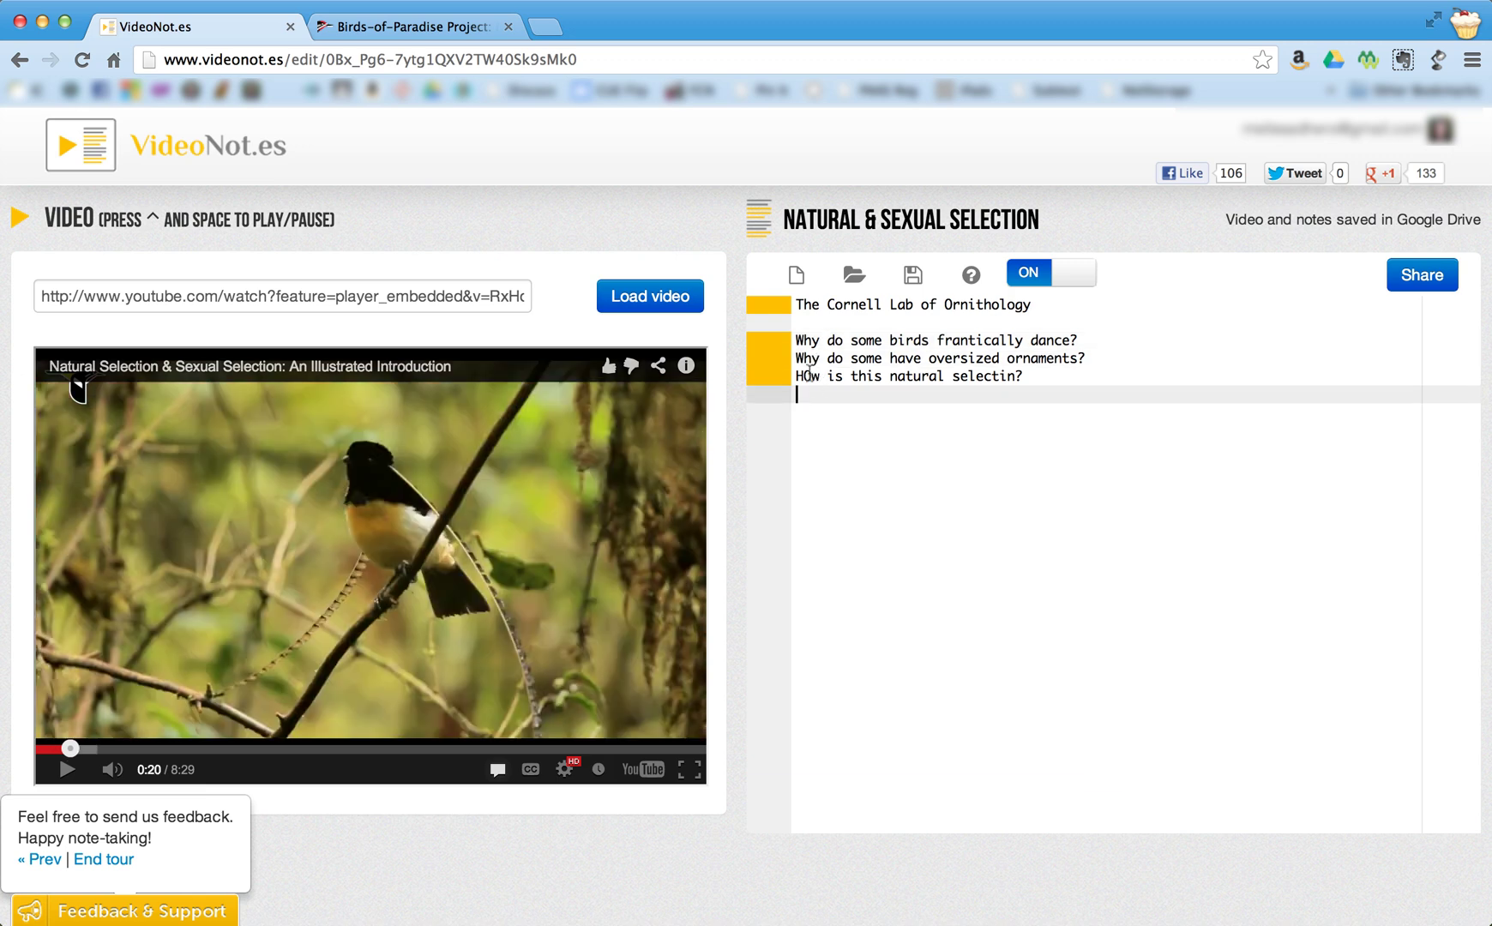
pyautogui.click(811, 375)
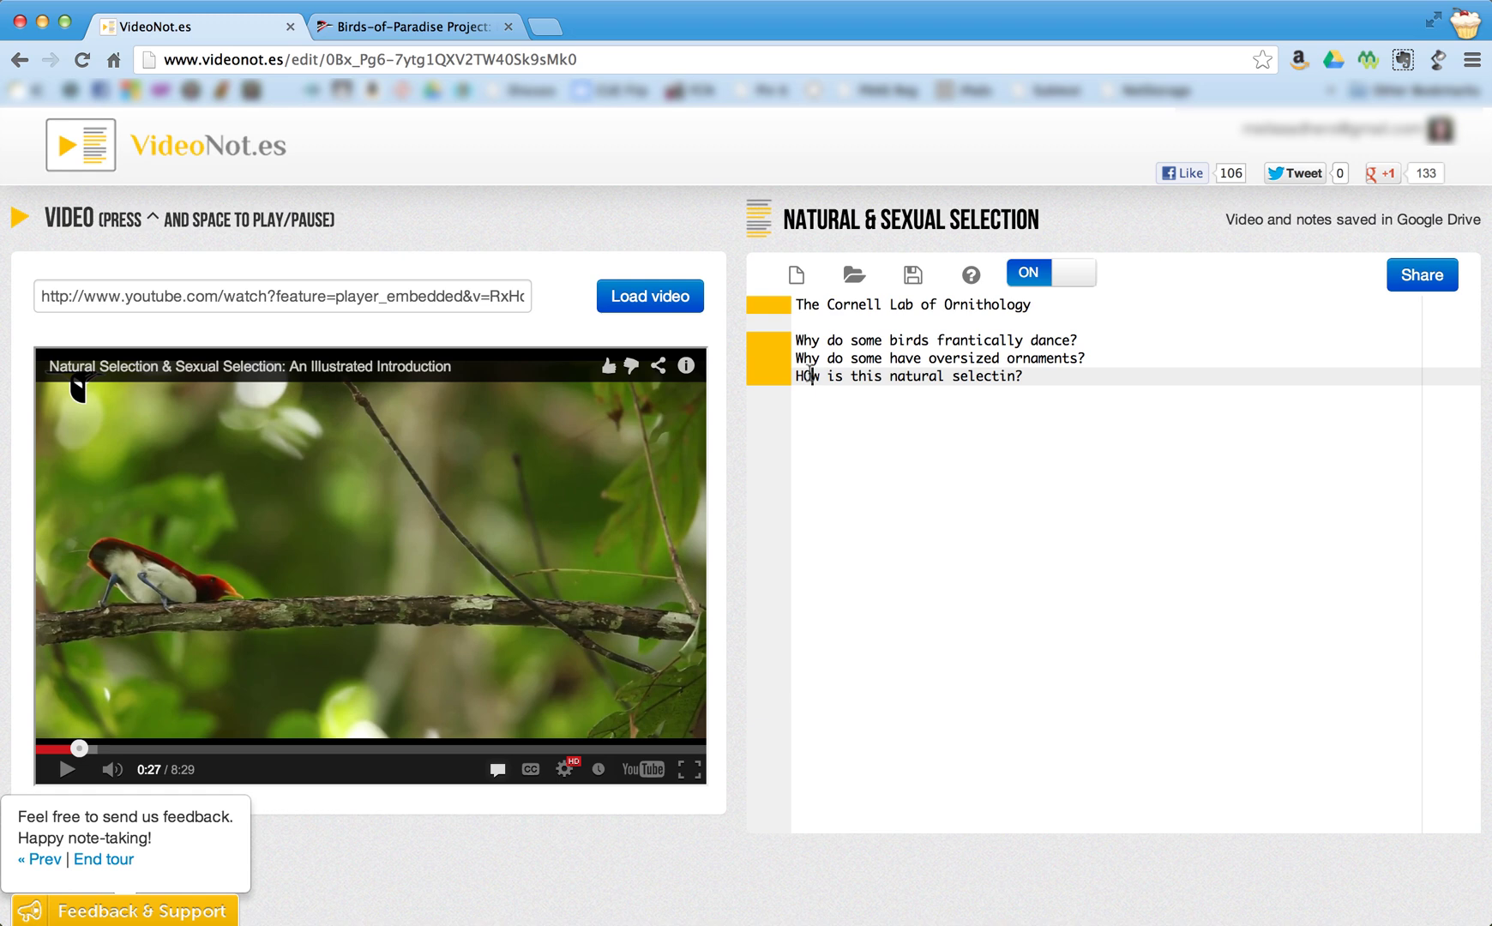
# Step: Jump the video to the moment linked to the "Why do some birds frantically dance?" note and save the notes
pyautogui.click(832, 342)
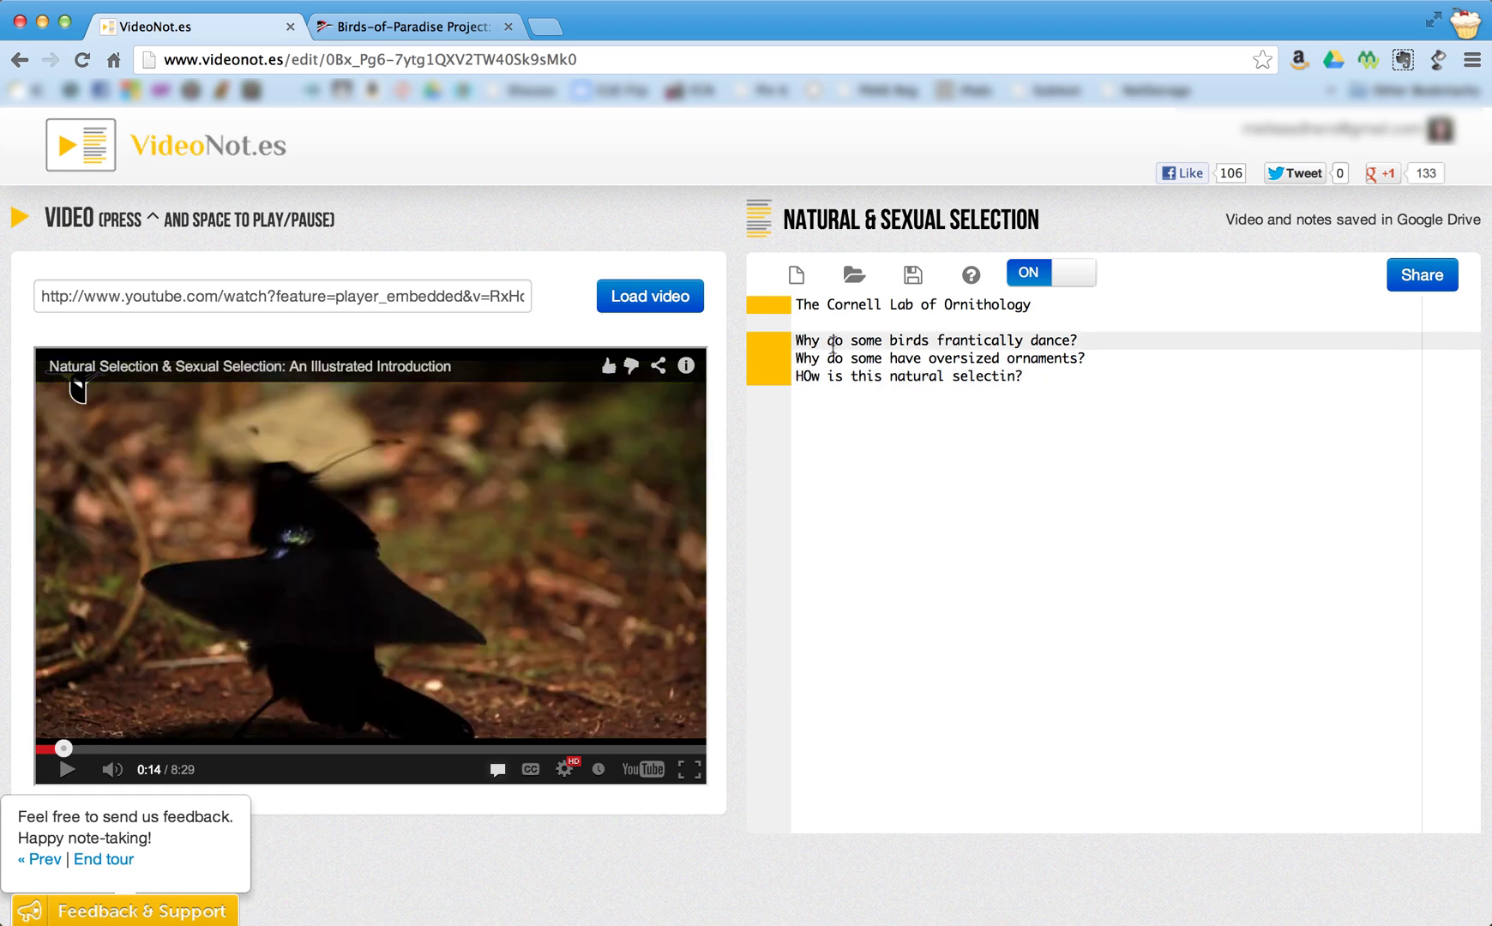
pyautogui.click(914, 276)
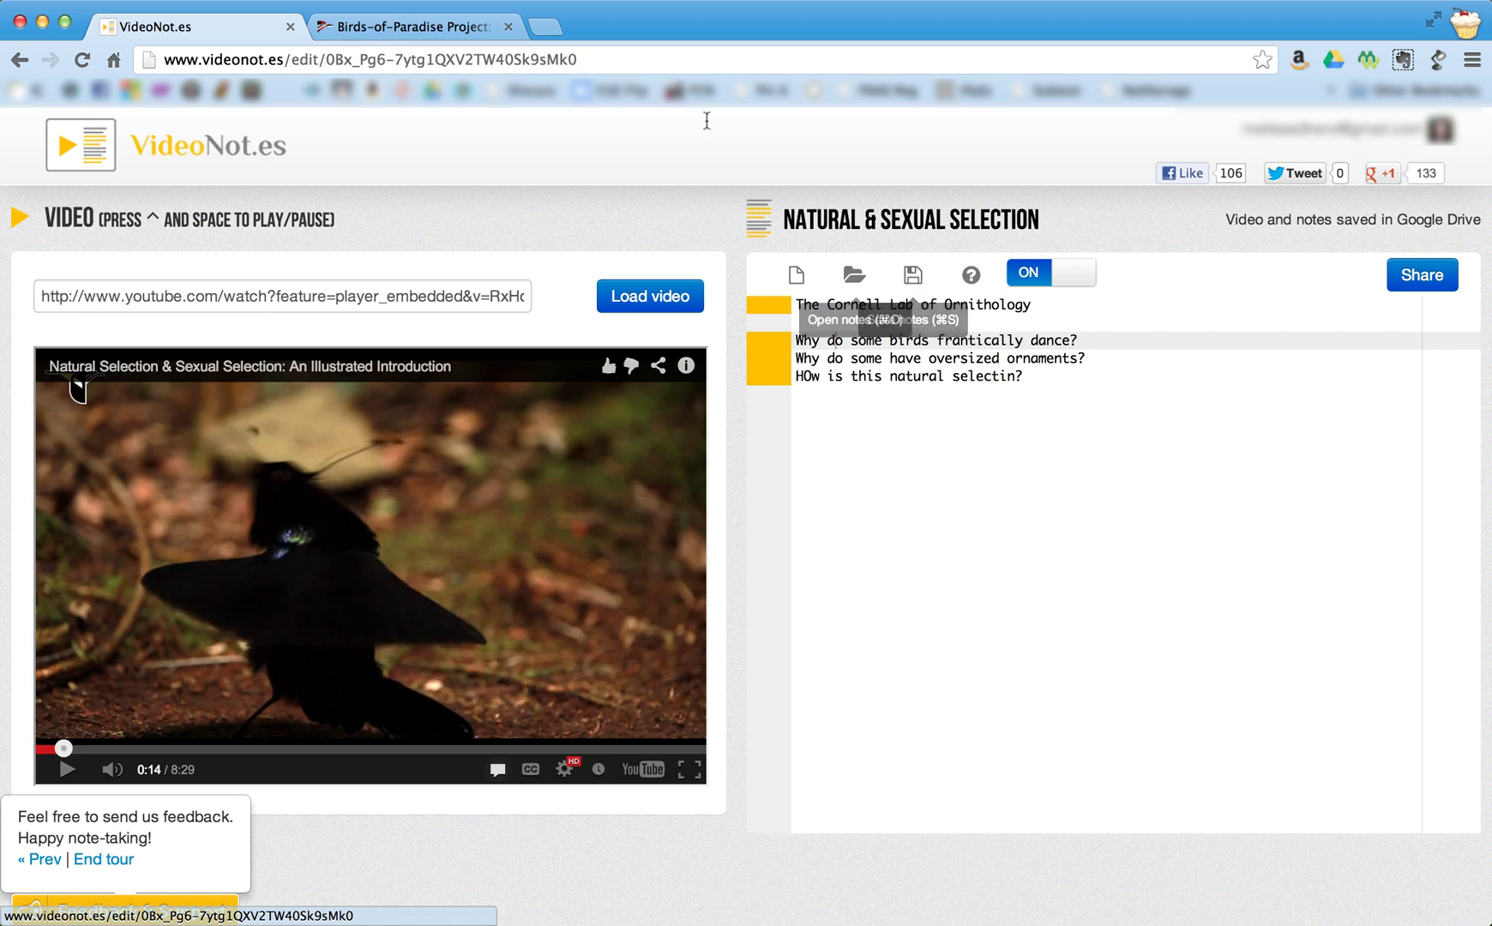
# Step: Switch to Google Drive in a new browser tab and bring up the Natural & Sexual Selection notes file
pyautogui.click(545, 30)
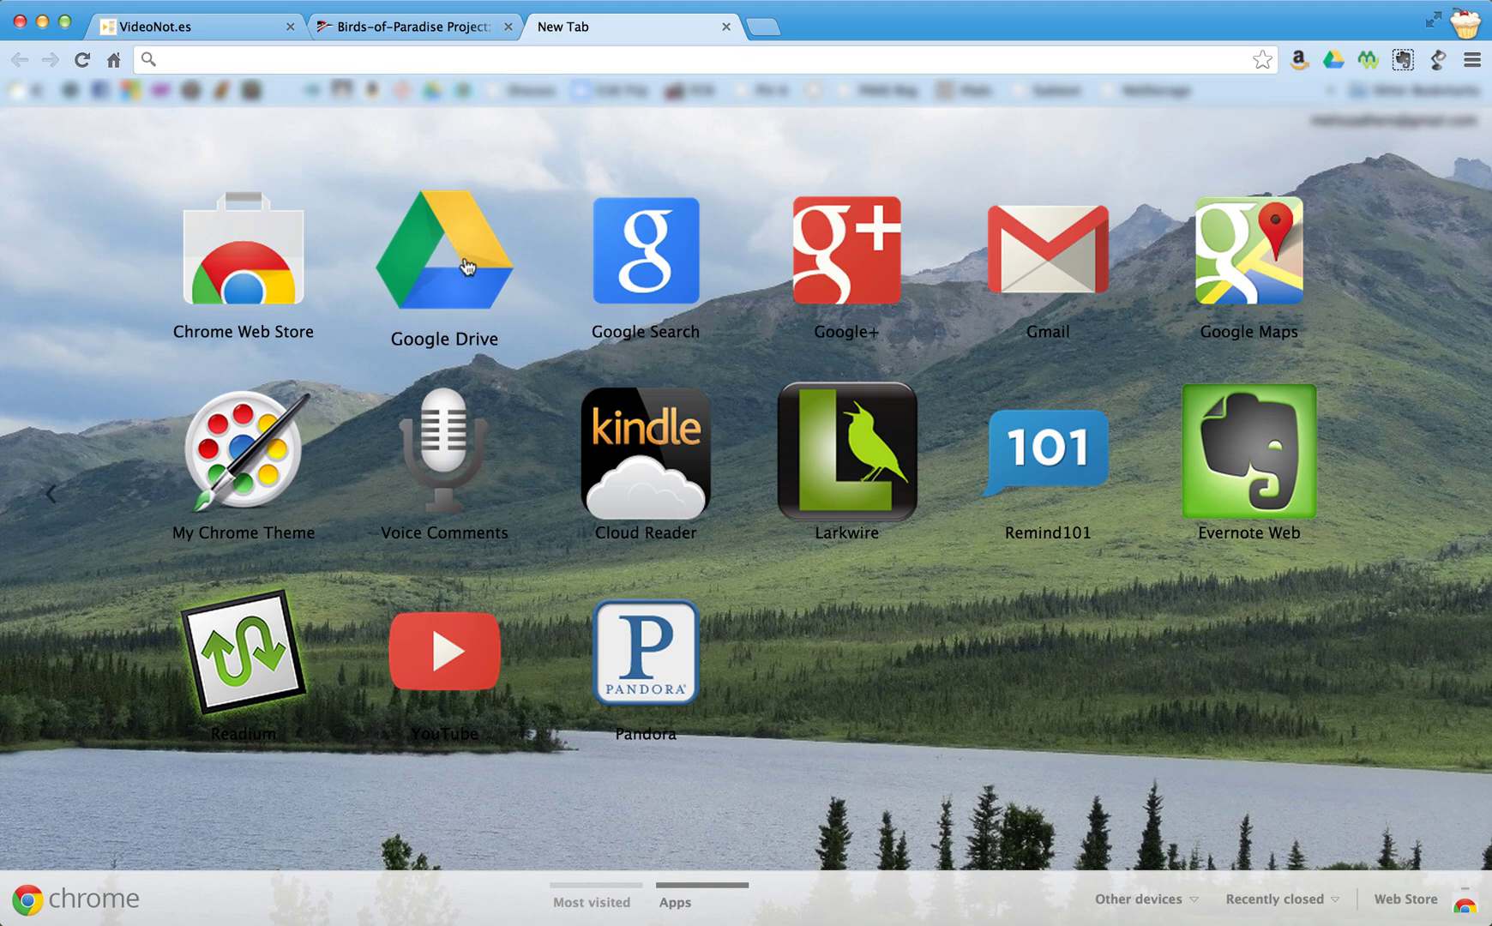
pyautogui.click(467, 266)
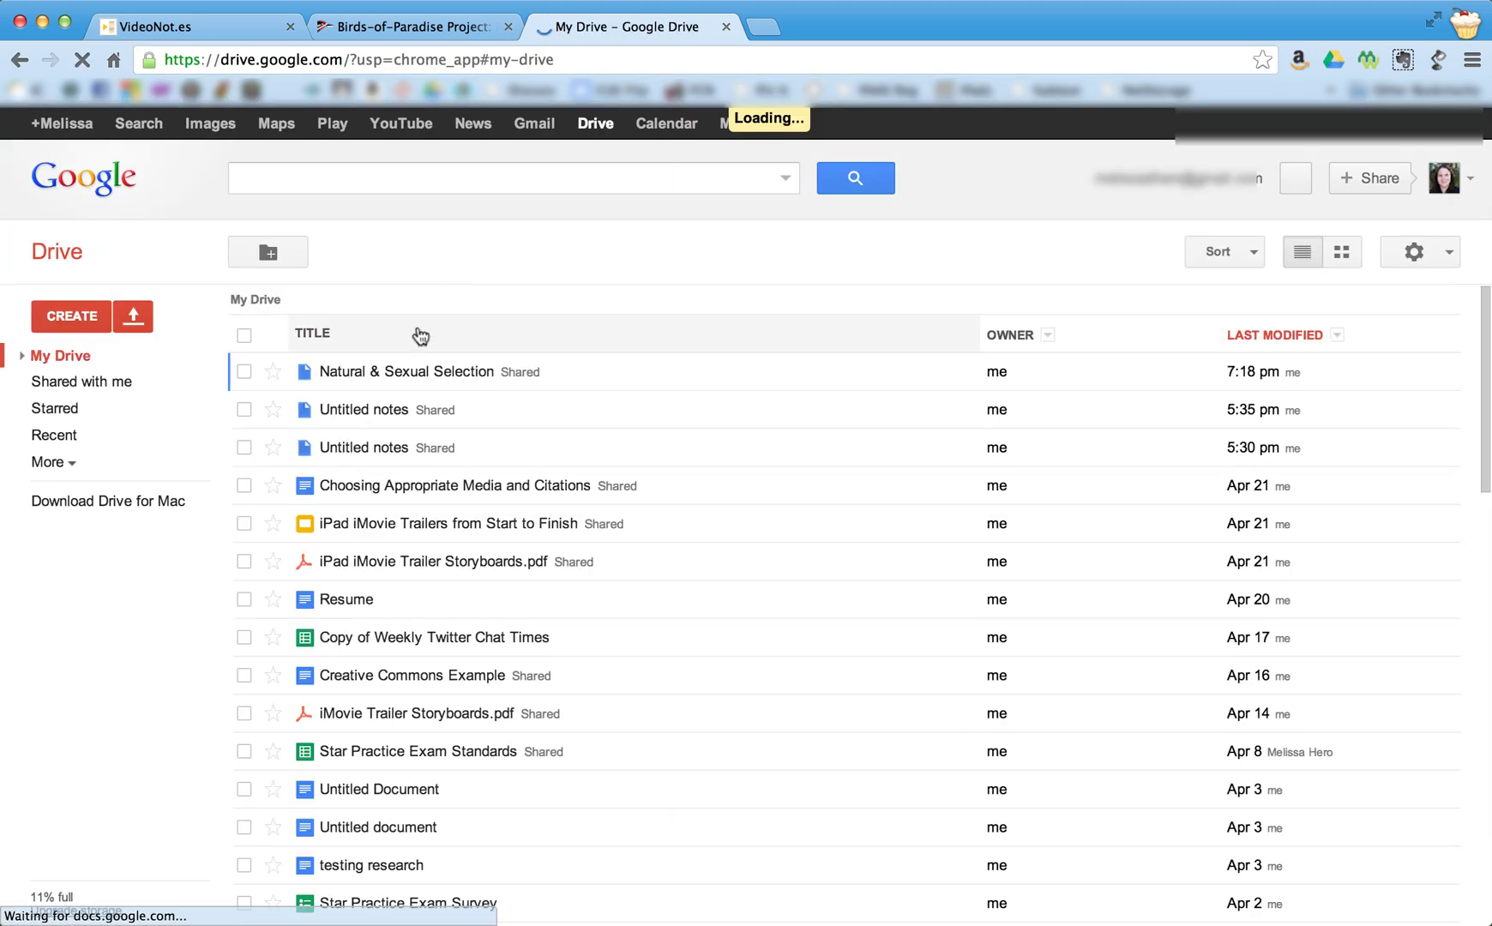
pyautogui.click(408, 373)
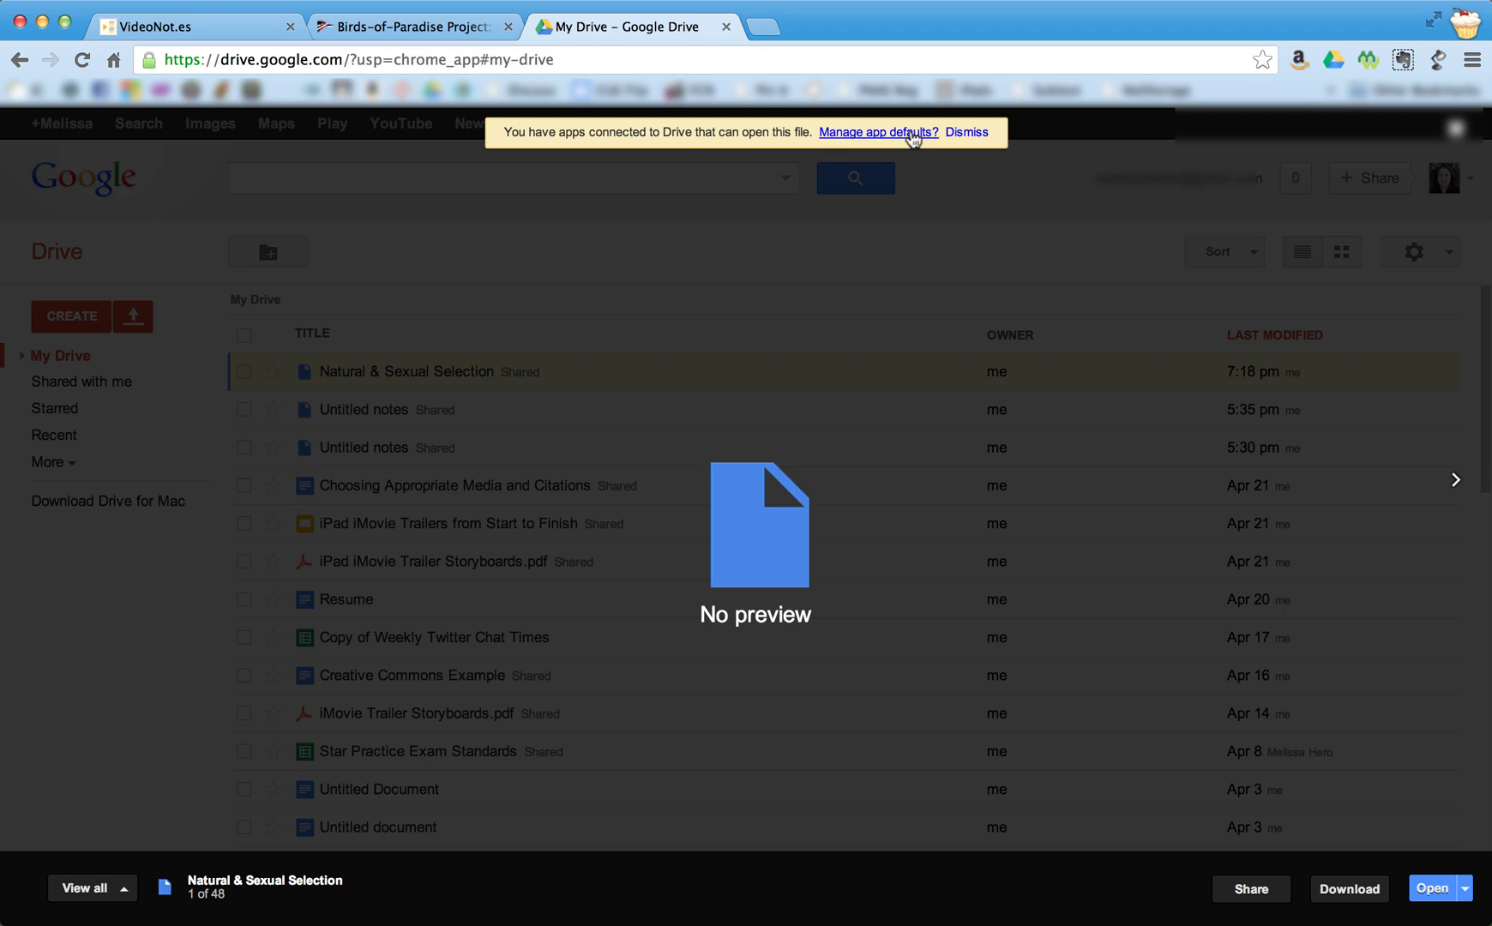
# Step: Open the Natural & Sexual Selection file from its Drive page with the VideoNot.es app
pyautogui.click(1434, 888)
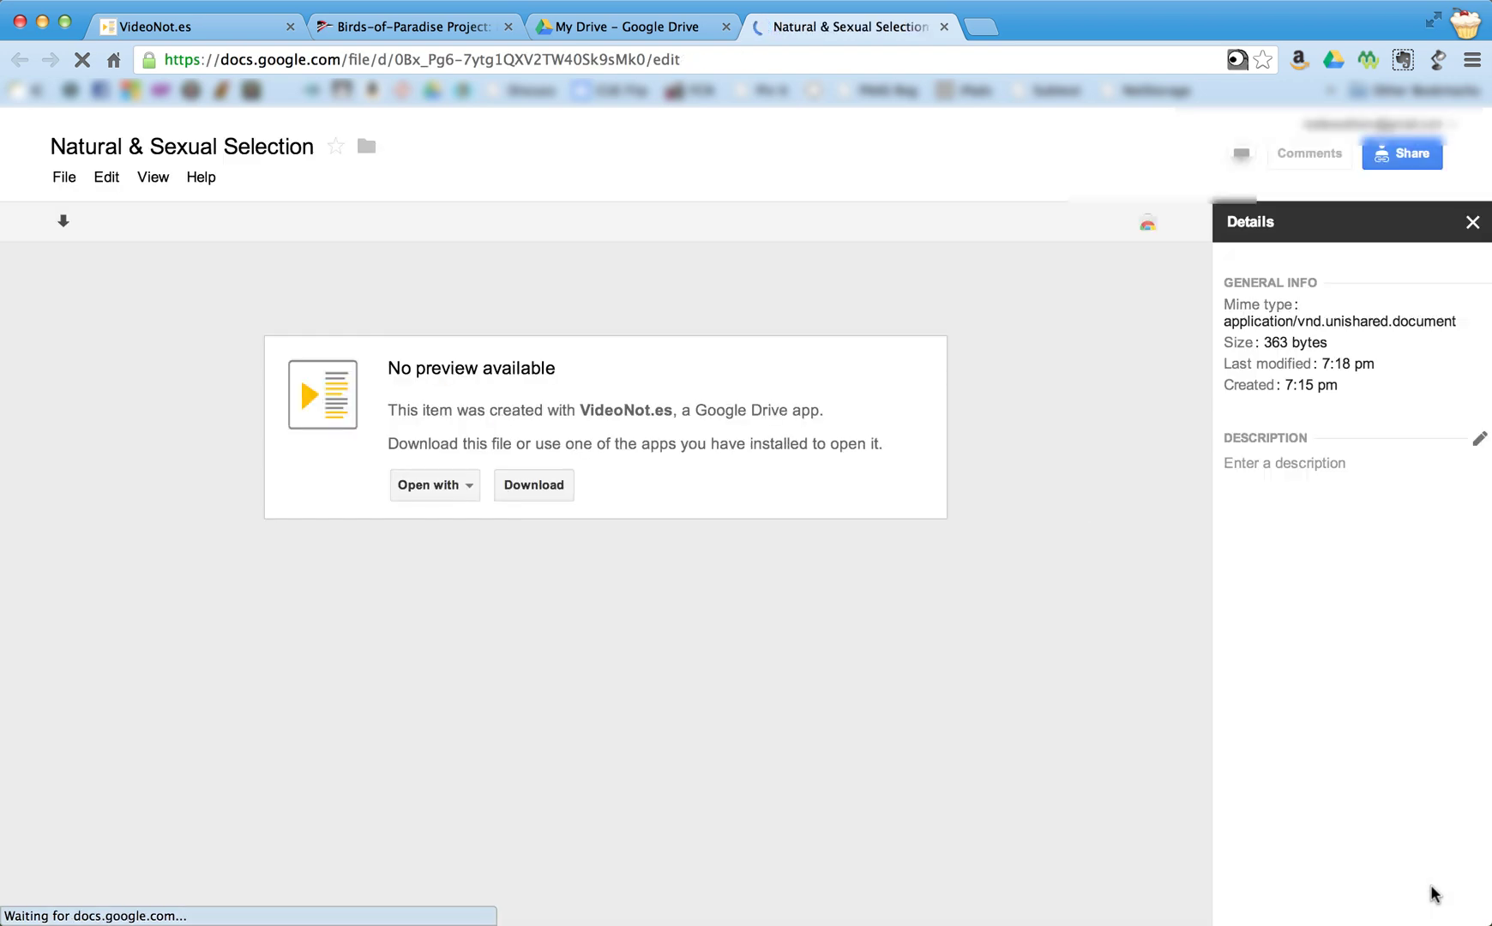
pyautogui.click(463, 482)
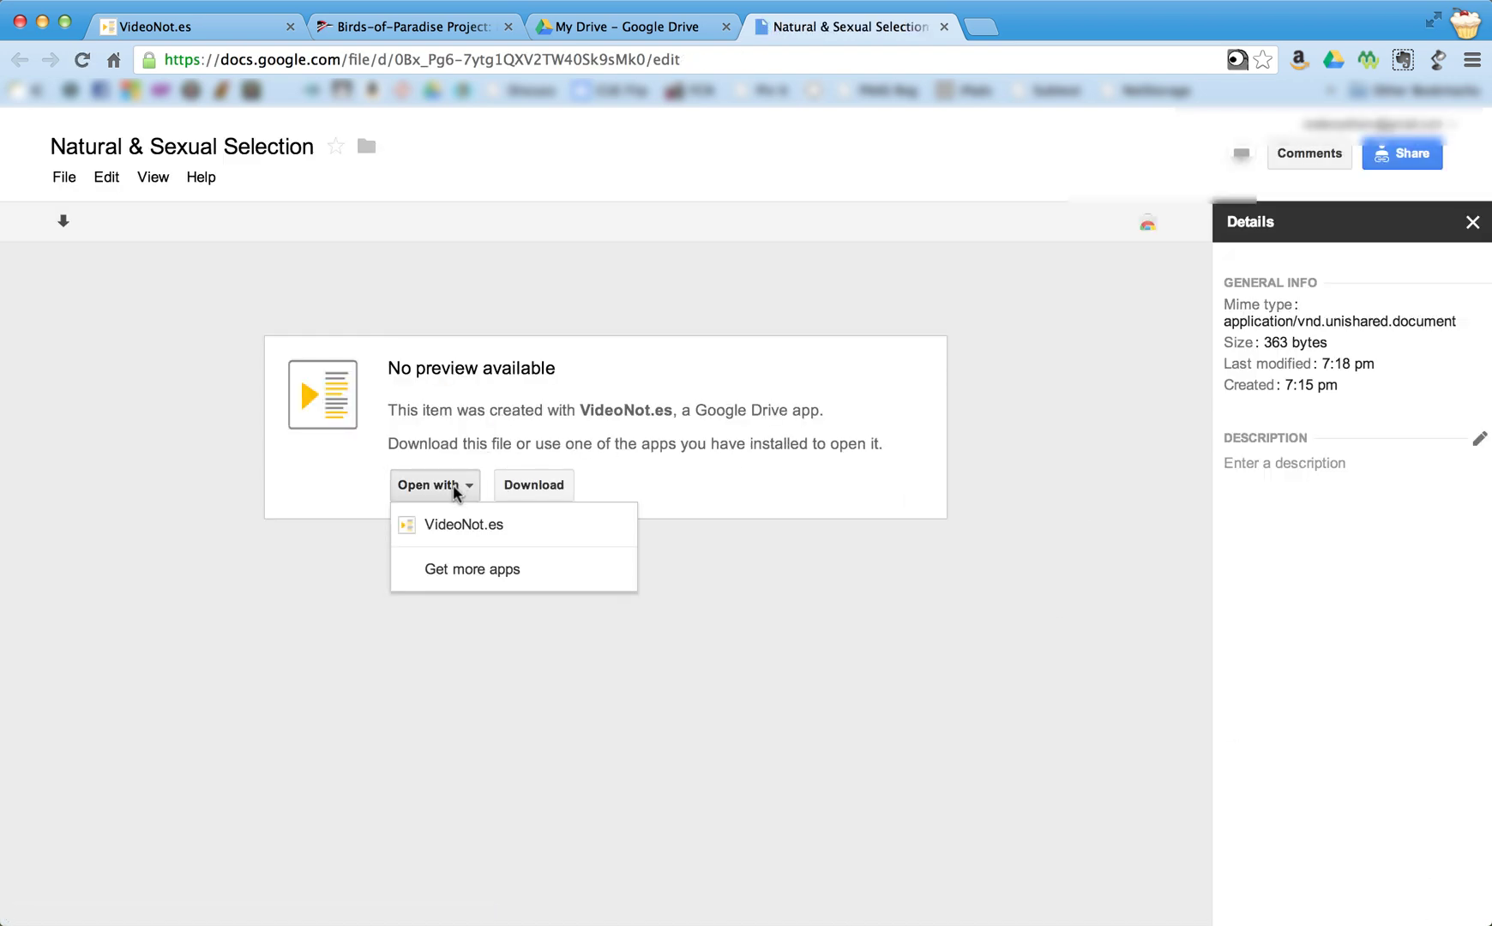
pyautogui.click(458, 519)
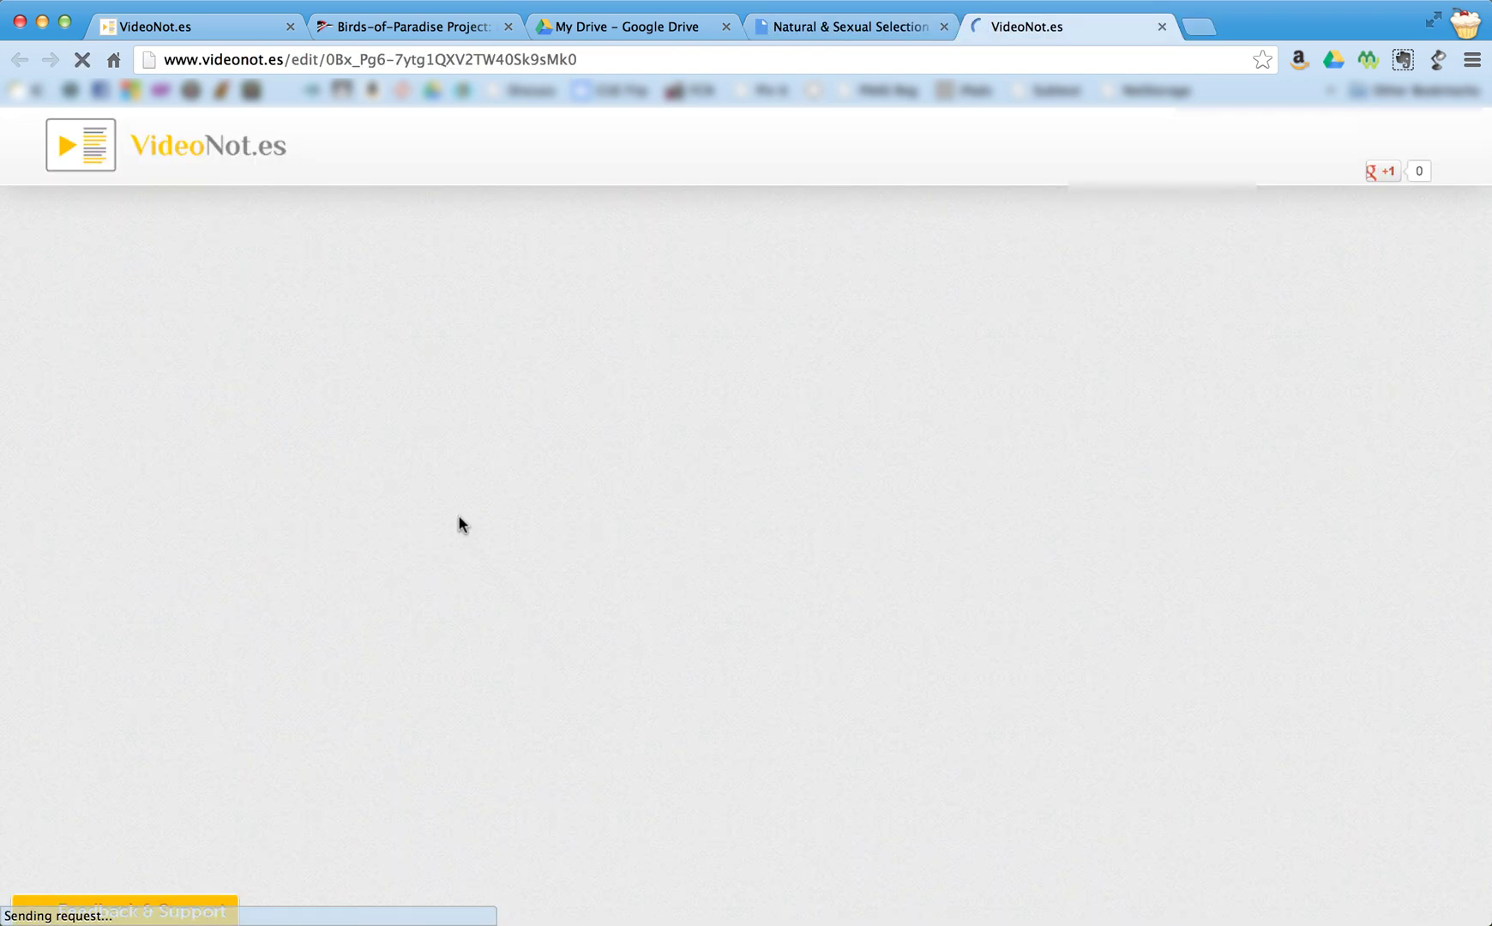